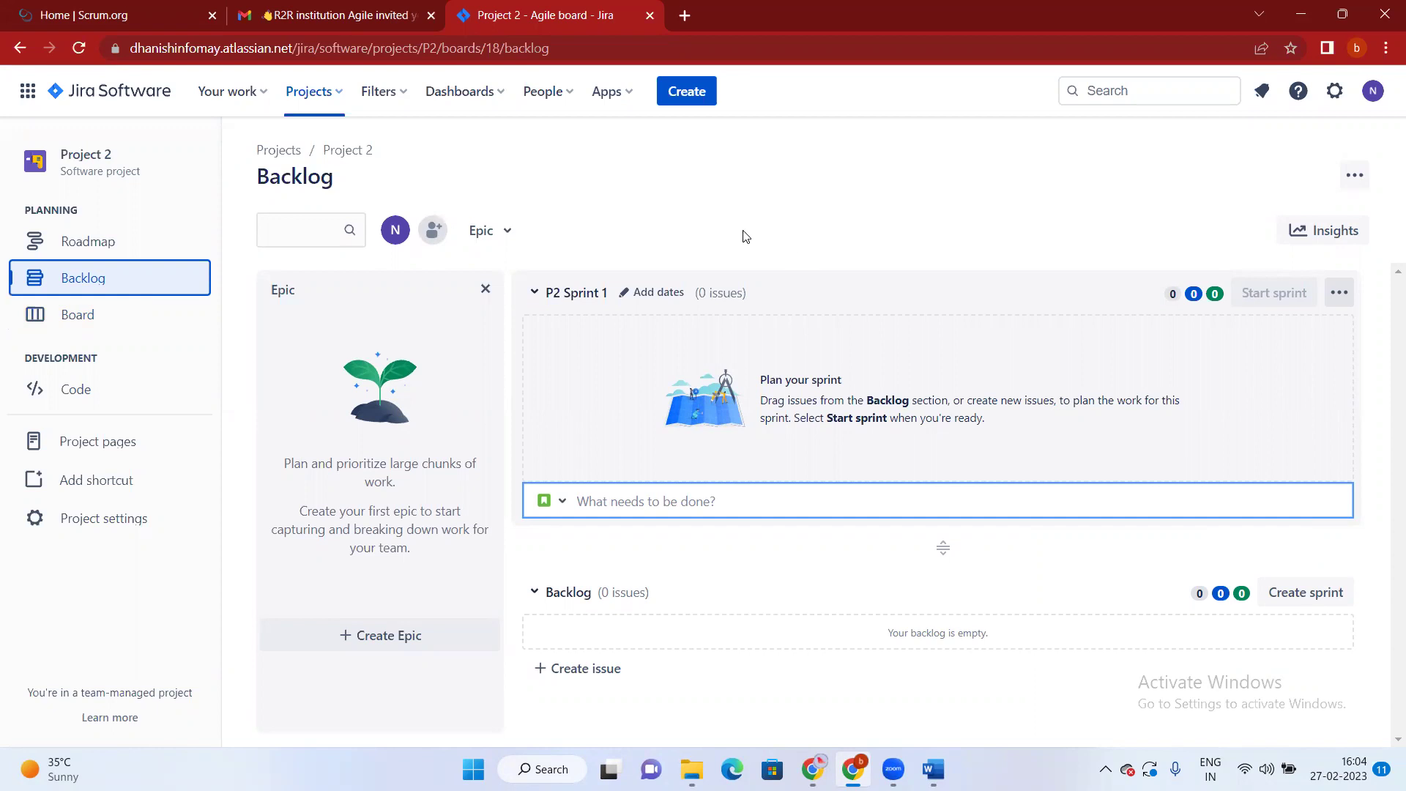
# Hide the Epic panel of the Project 2 backlog and turn it back on
pyautogui.click(485, 290)
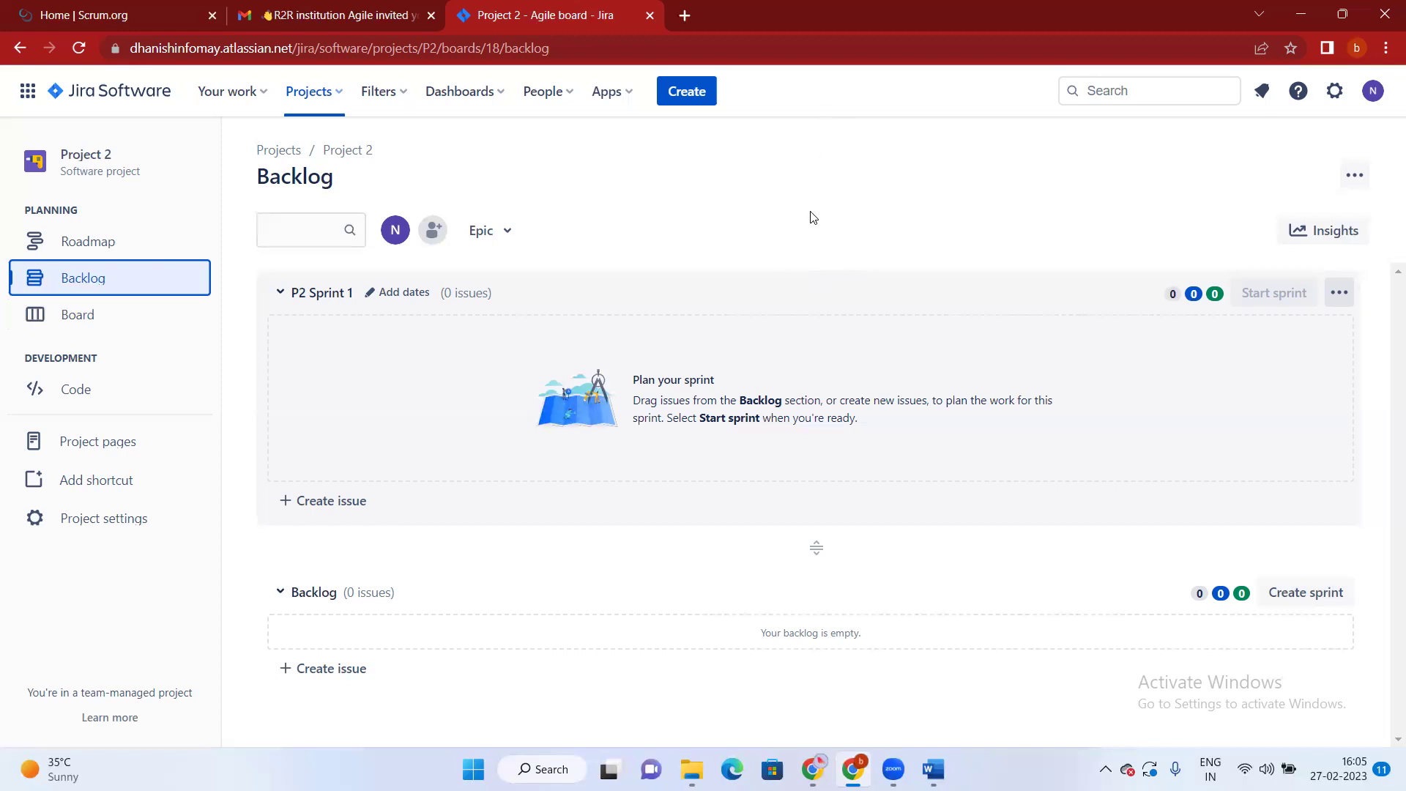
pyautogui.click(687, 98)
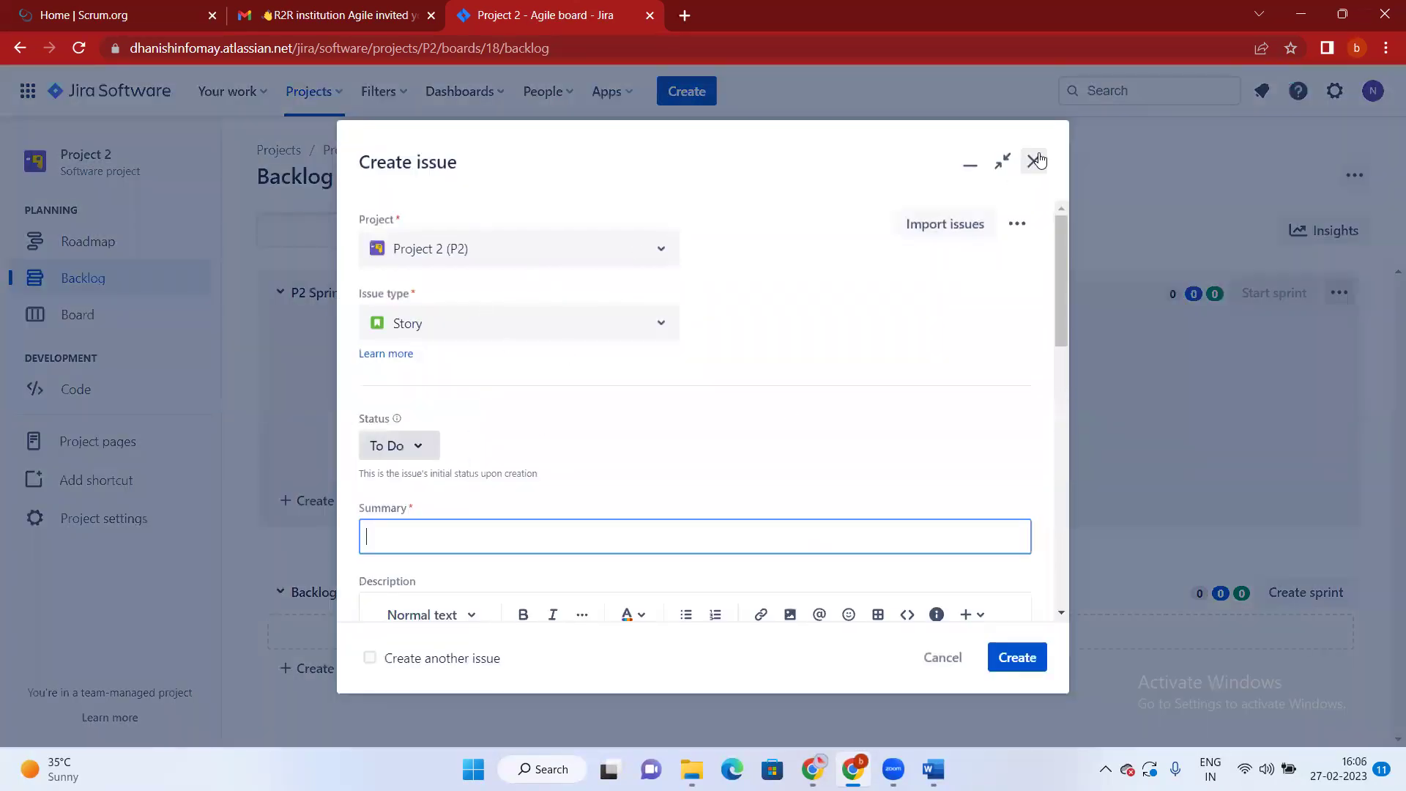
pyautogui.click(1035, 160)
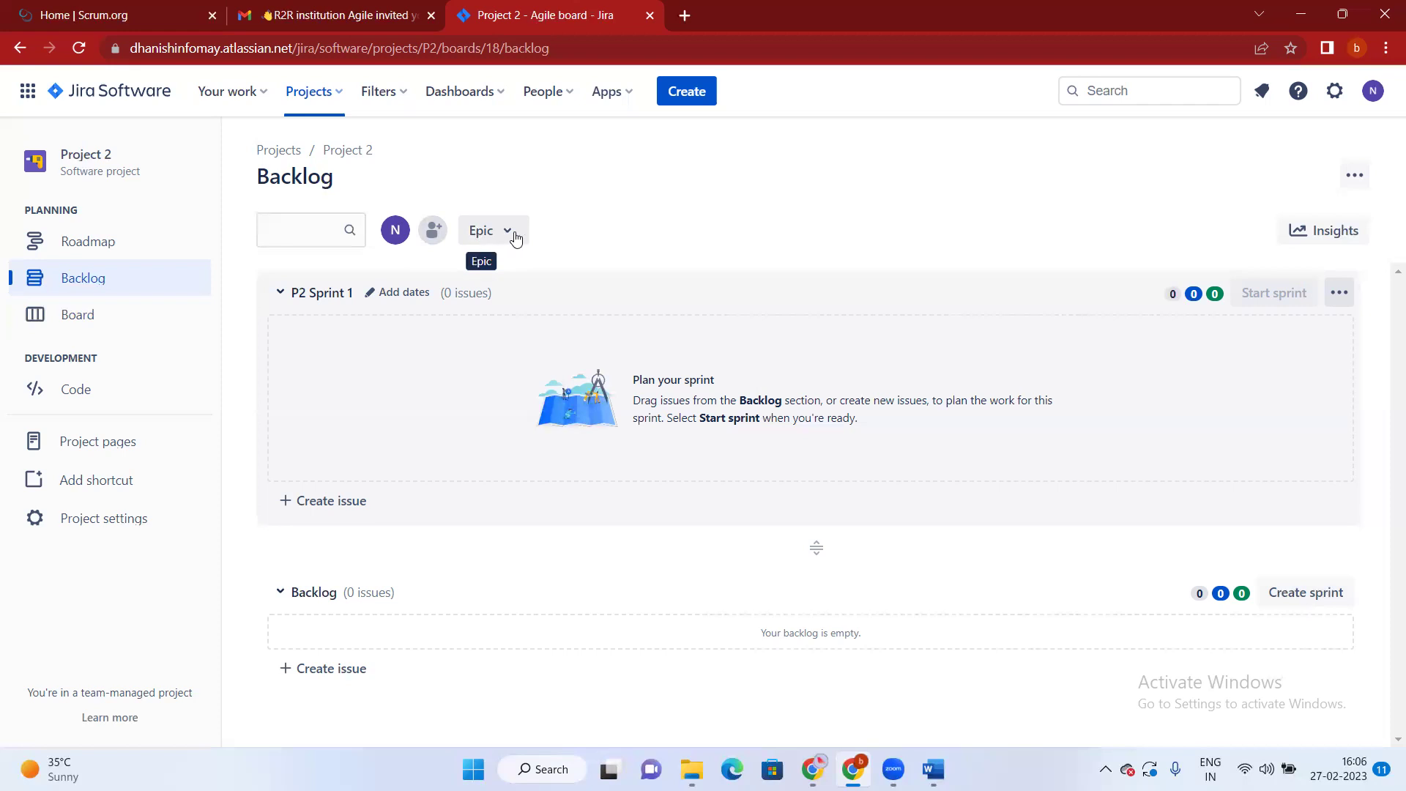
pyautogui.click(507, 231)
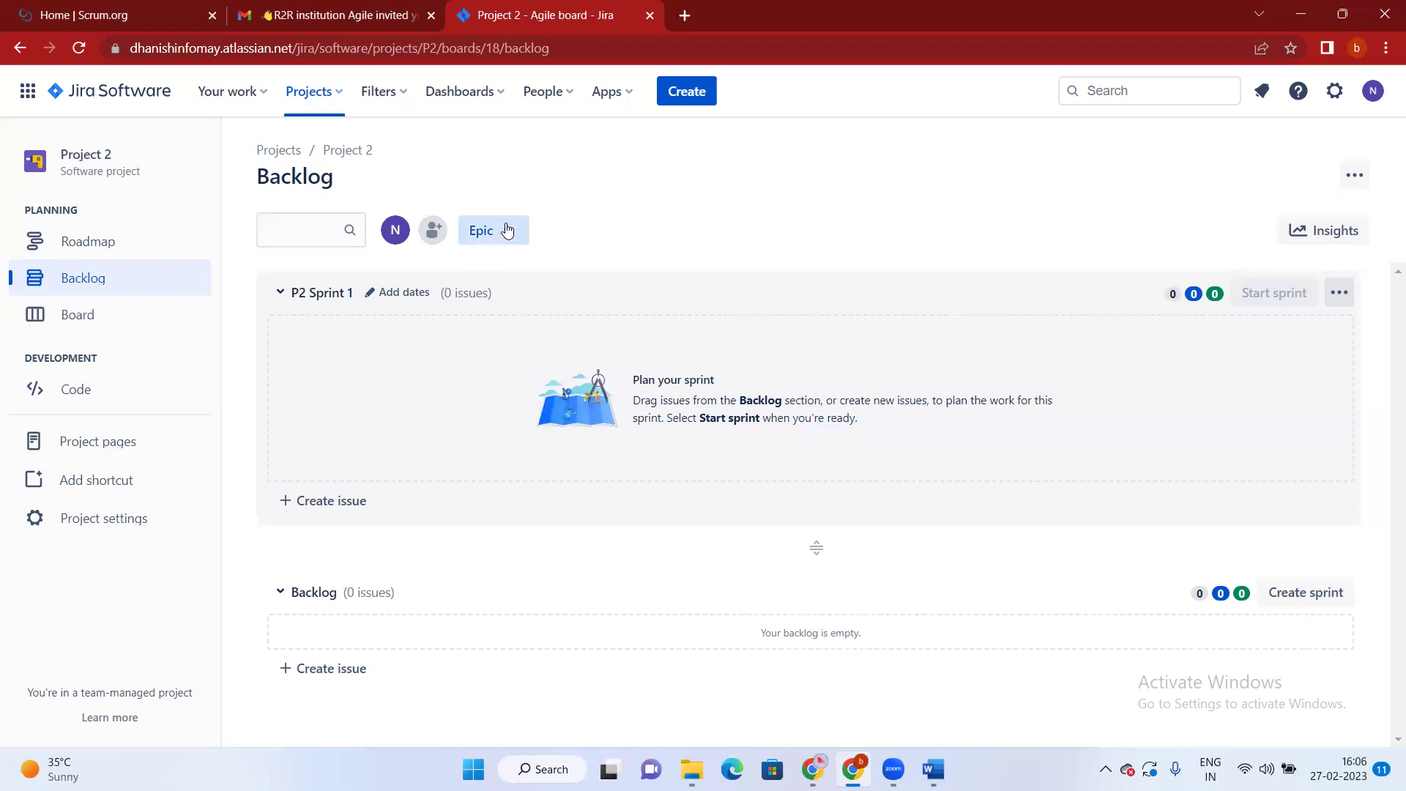
pyautogui.click(517, 344)
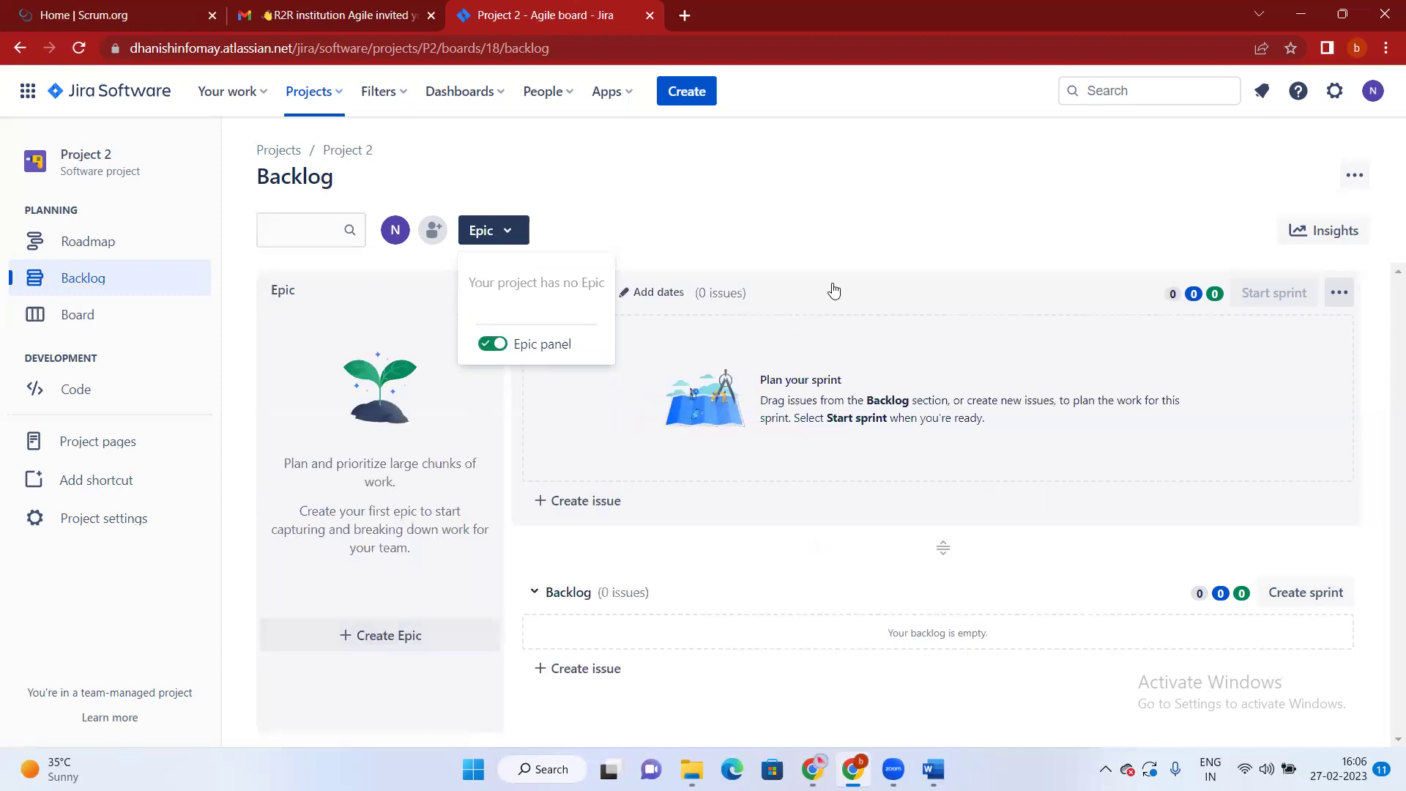
pyautogui.click(851, 218)
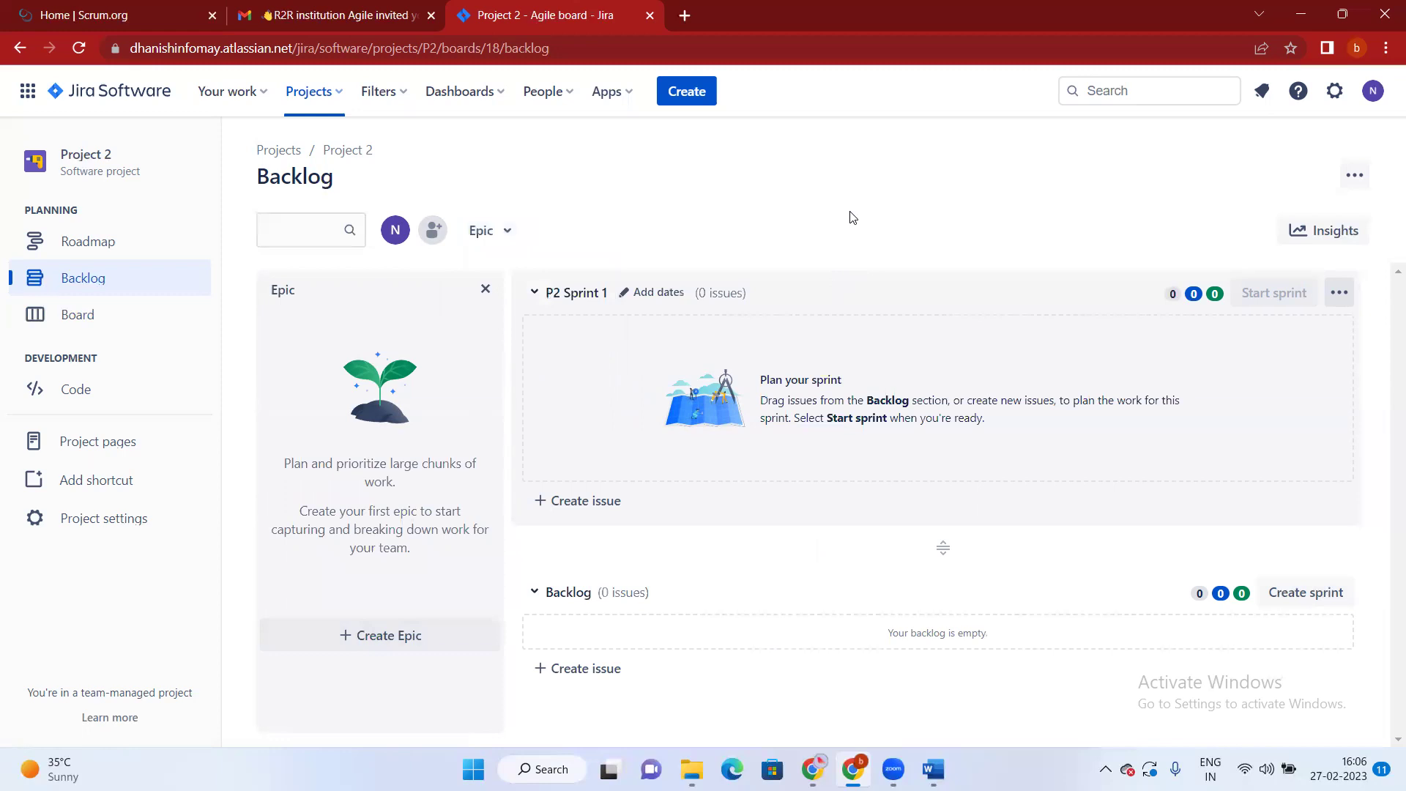
# Start a new issue in Project 2 and set its issue type to Epic
pyautogui.click(685, 93)
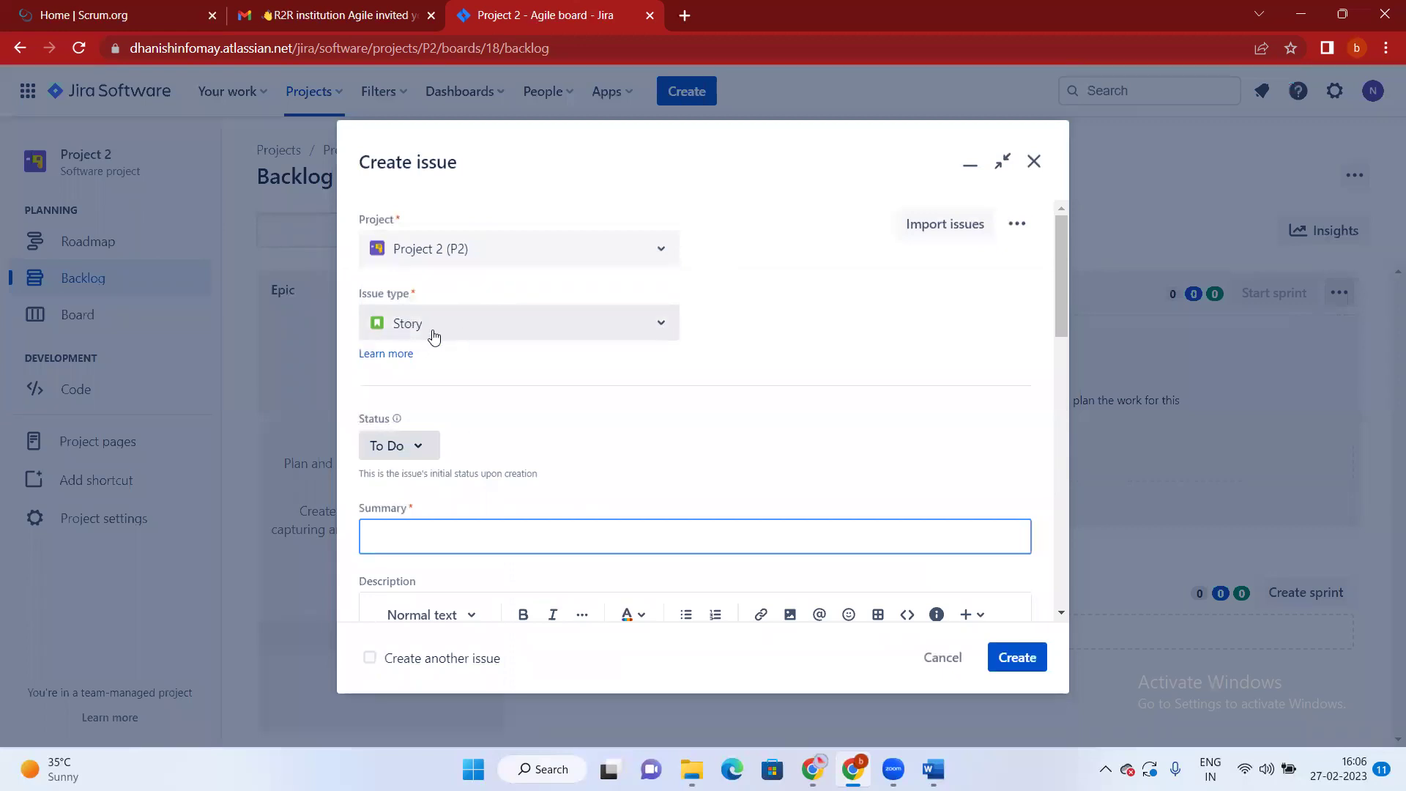
pyautogui.click(660, 324)
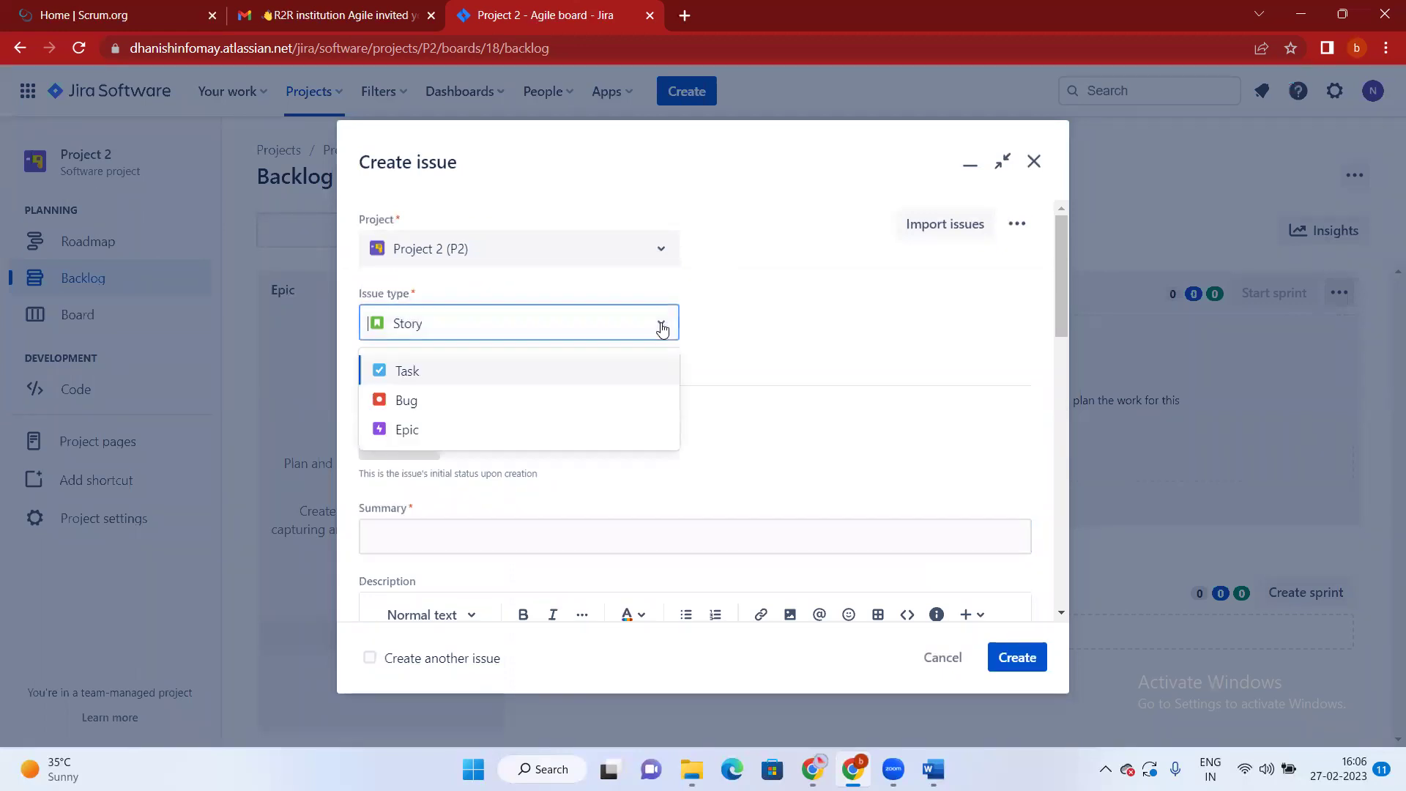
pyautogui.click(454, 432)
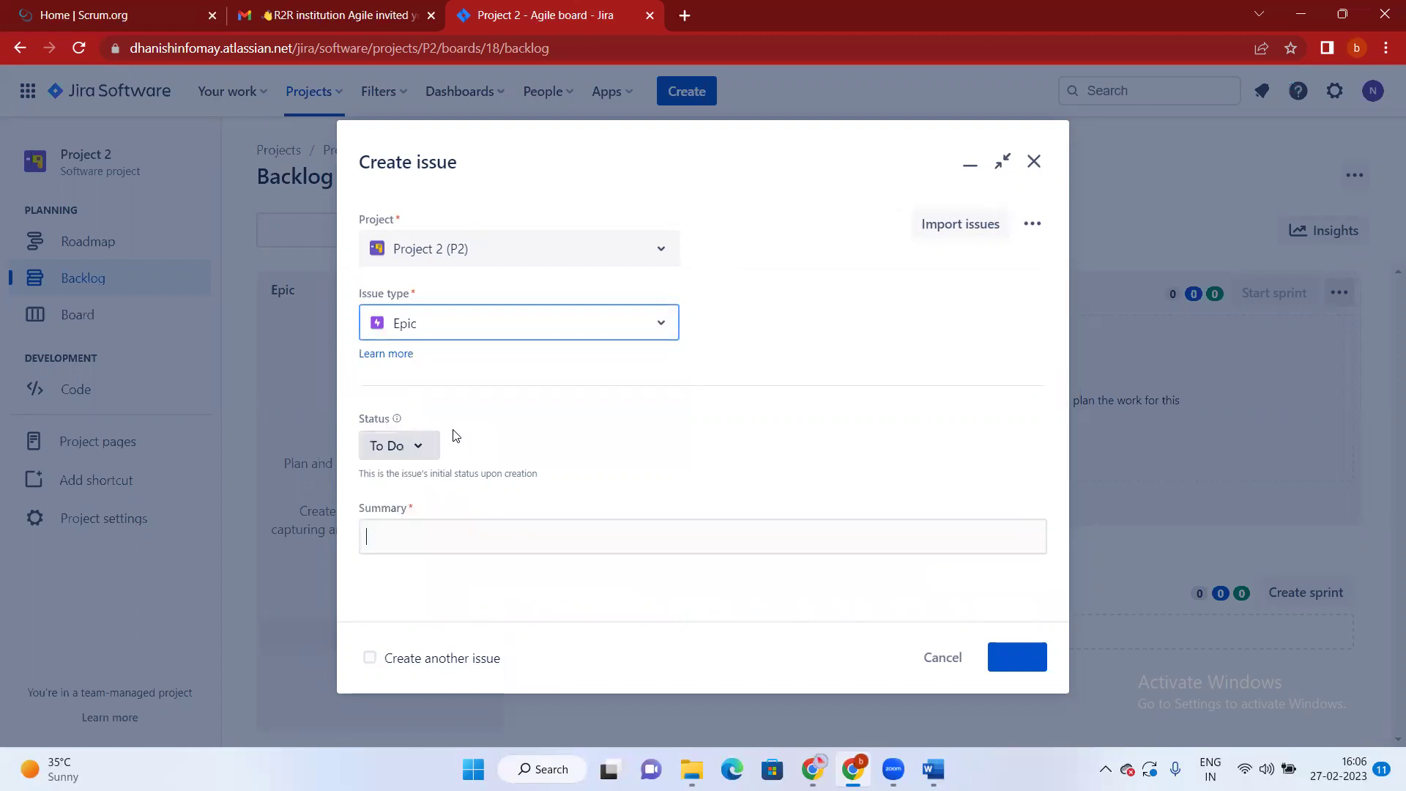
# Copy the Epic 1 name from Project 2 in the Dummy Projects Word document and enter it in Jira as the summary "People"
pyautogui.hotkey('alt', 'Tab')
pyautogui.hotkey('alt', 'Tab')
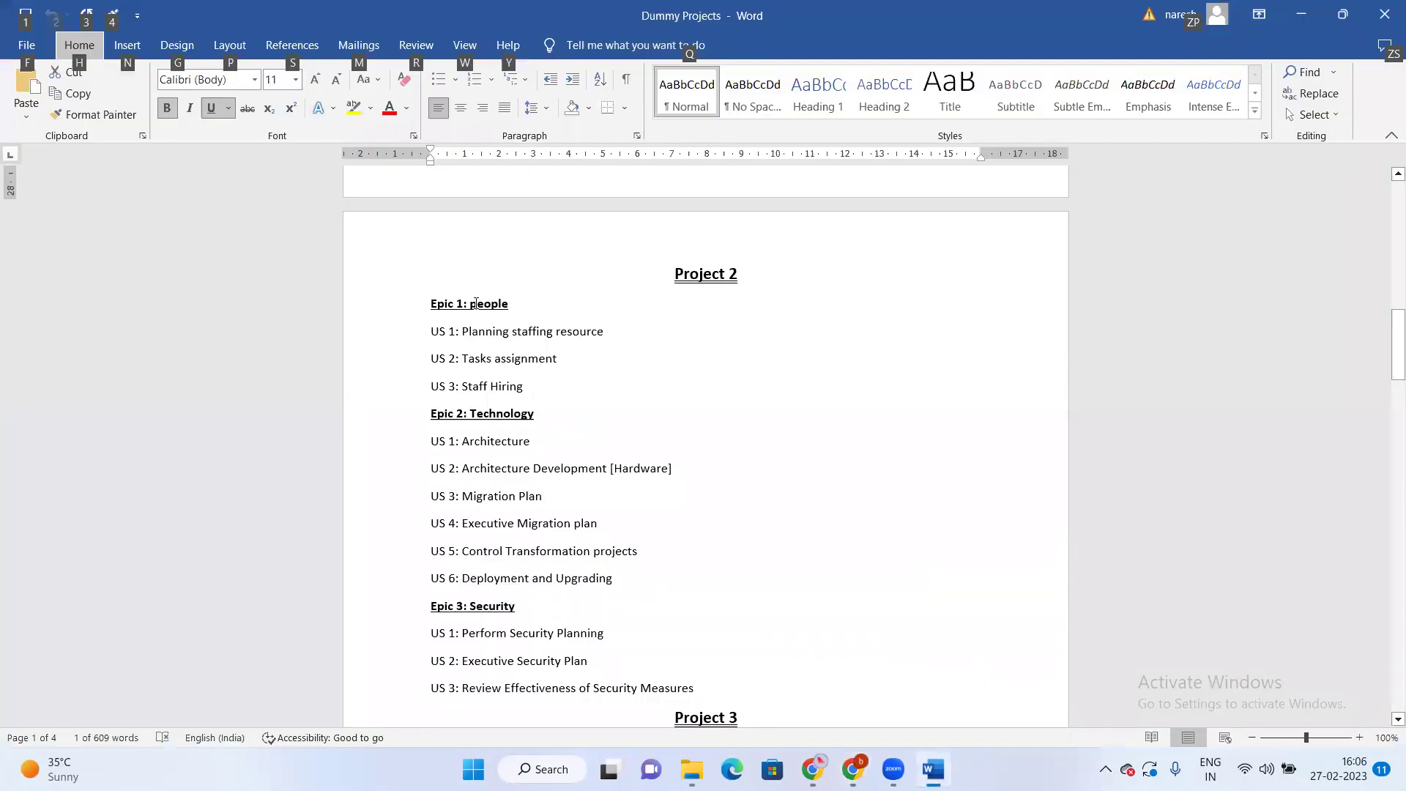
pyautogui.moveTo(463, 303); pyautogui.dragTo(511, 304)
pyautogui.hotkey('ctrl', 'c')
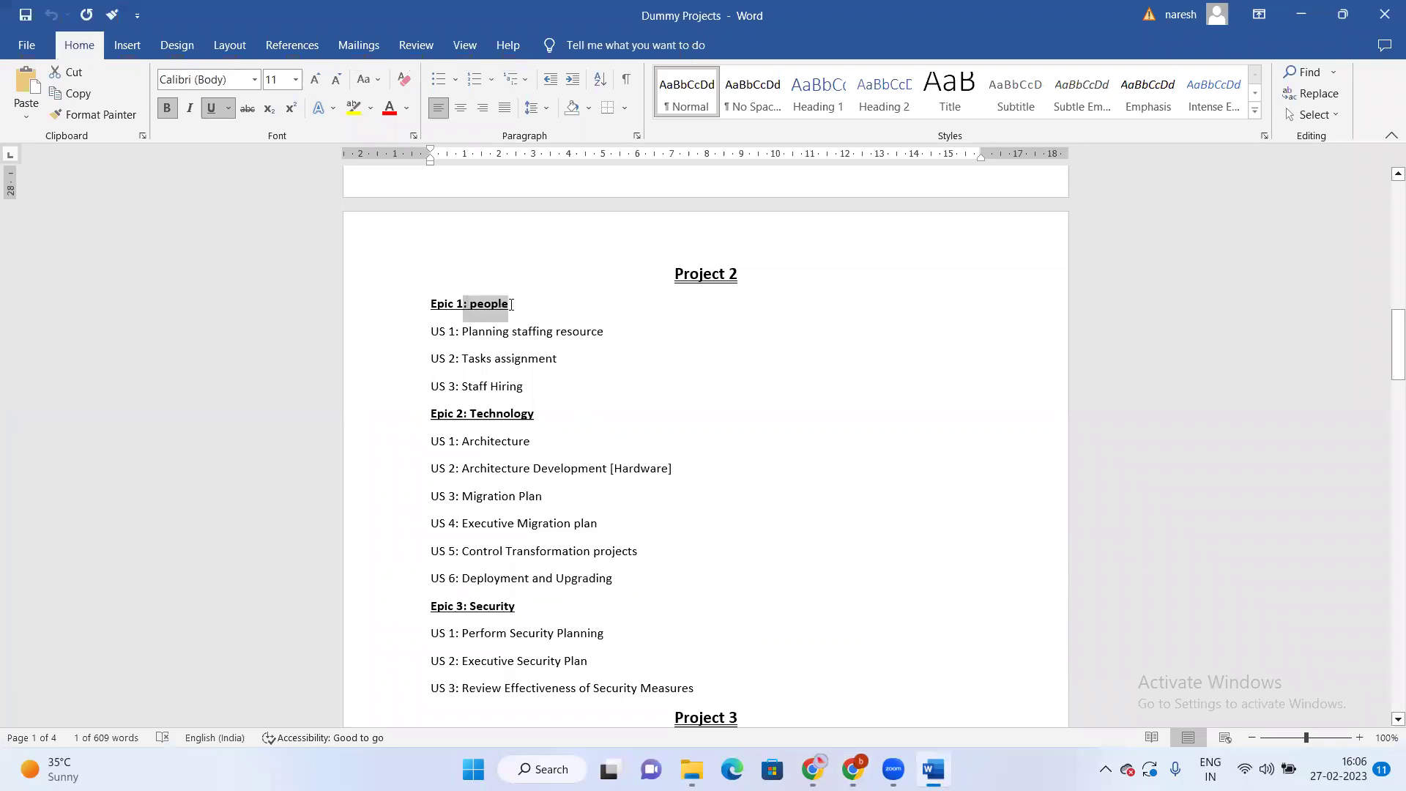
pyautogui.hotkey('alt', 'Tab')
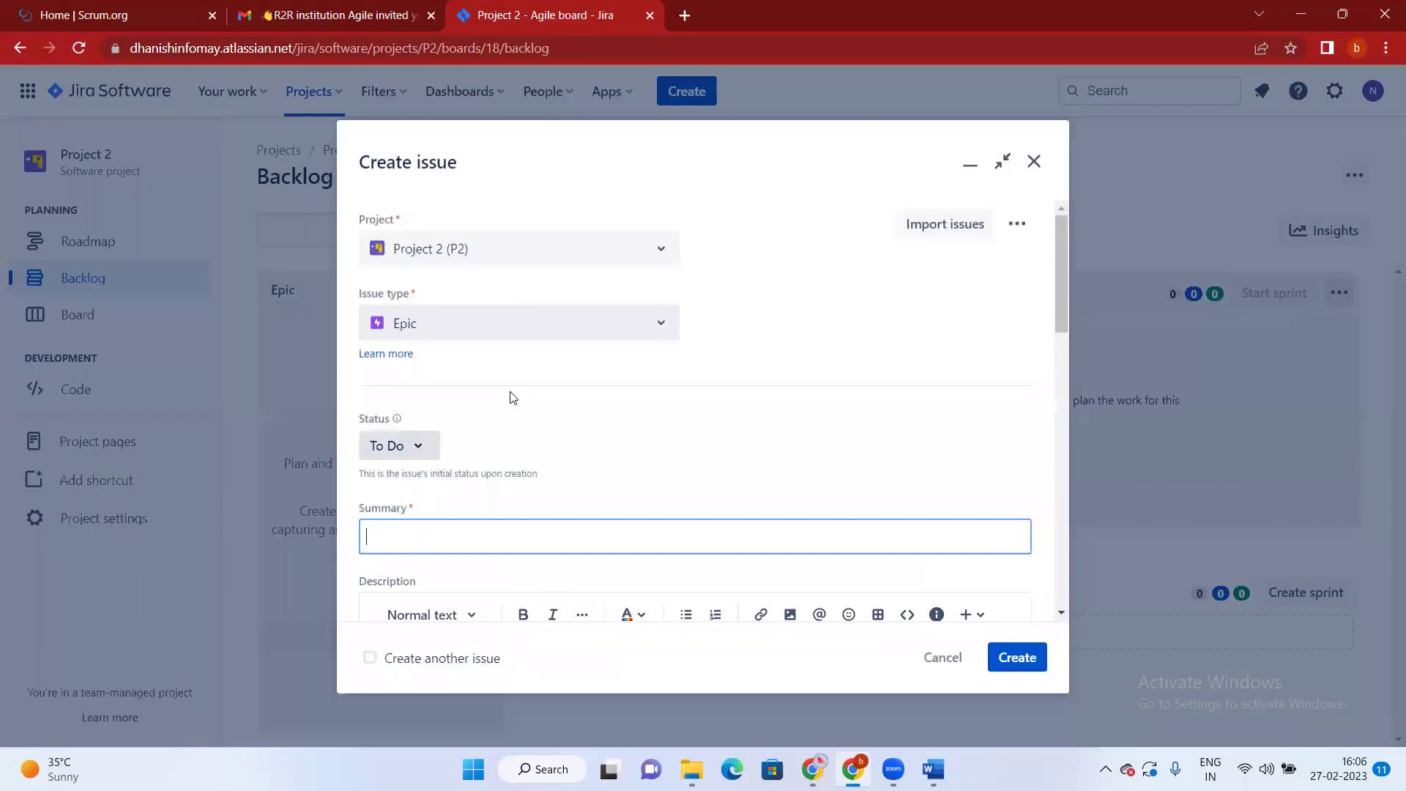
pyautogui.hotkey('ctrl', 'v')
pyautogui.click(375, 537)
pyautogui.press('BackSpace')
pyautogui.press('BackSpace')
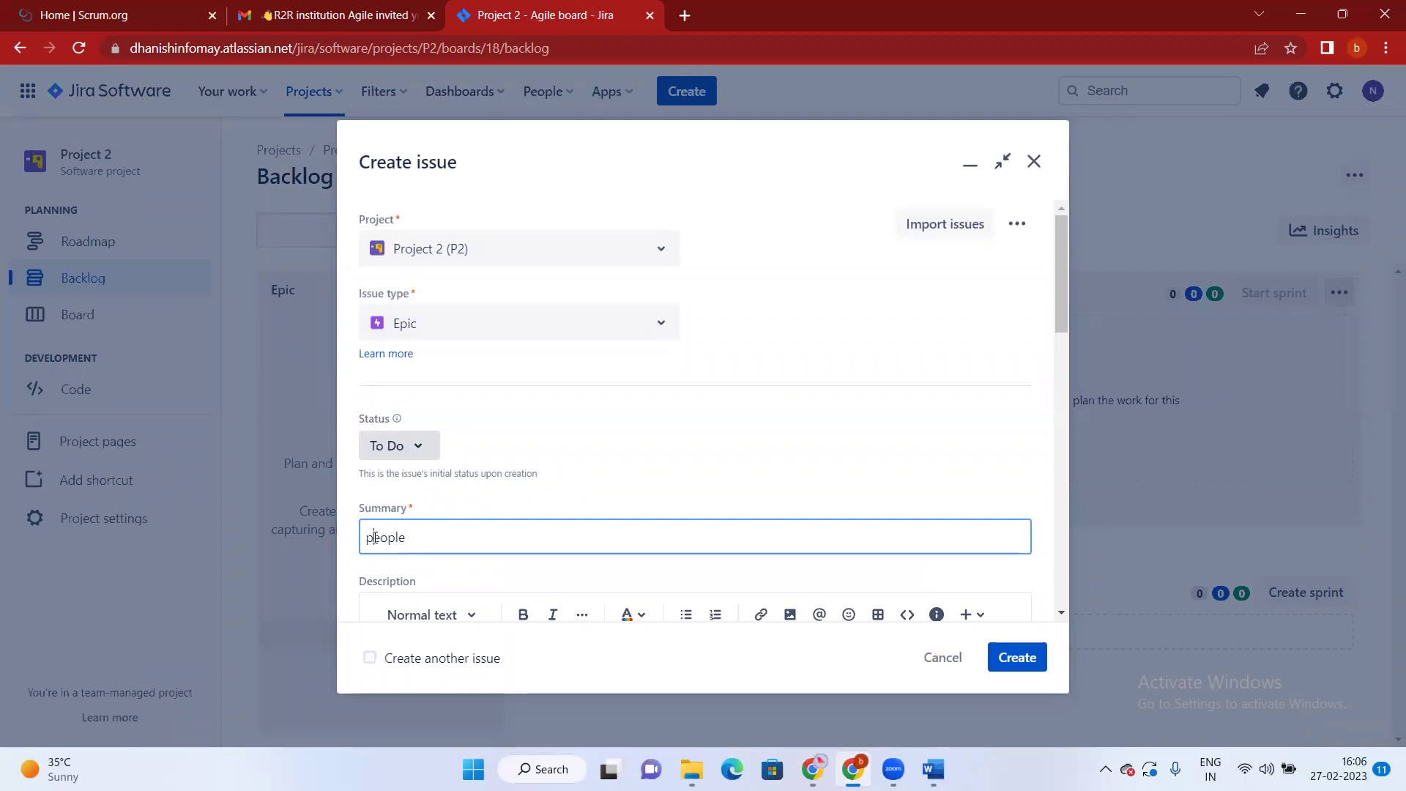
pyautogui.press('Delete')
pyautogui.write('P')
# Assign the new People epic to yourself, leaving its description and labels empty
pyautogui.scroll(-2, 740, 485)
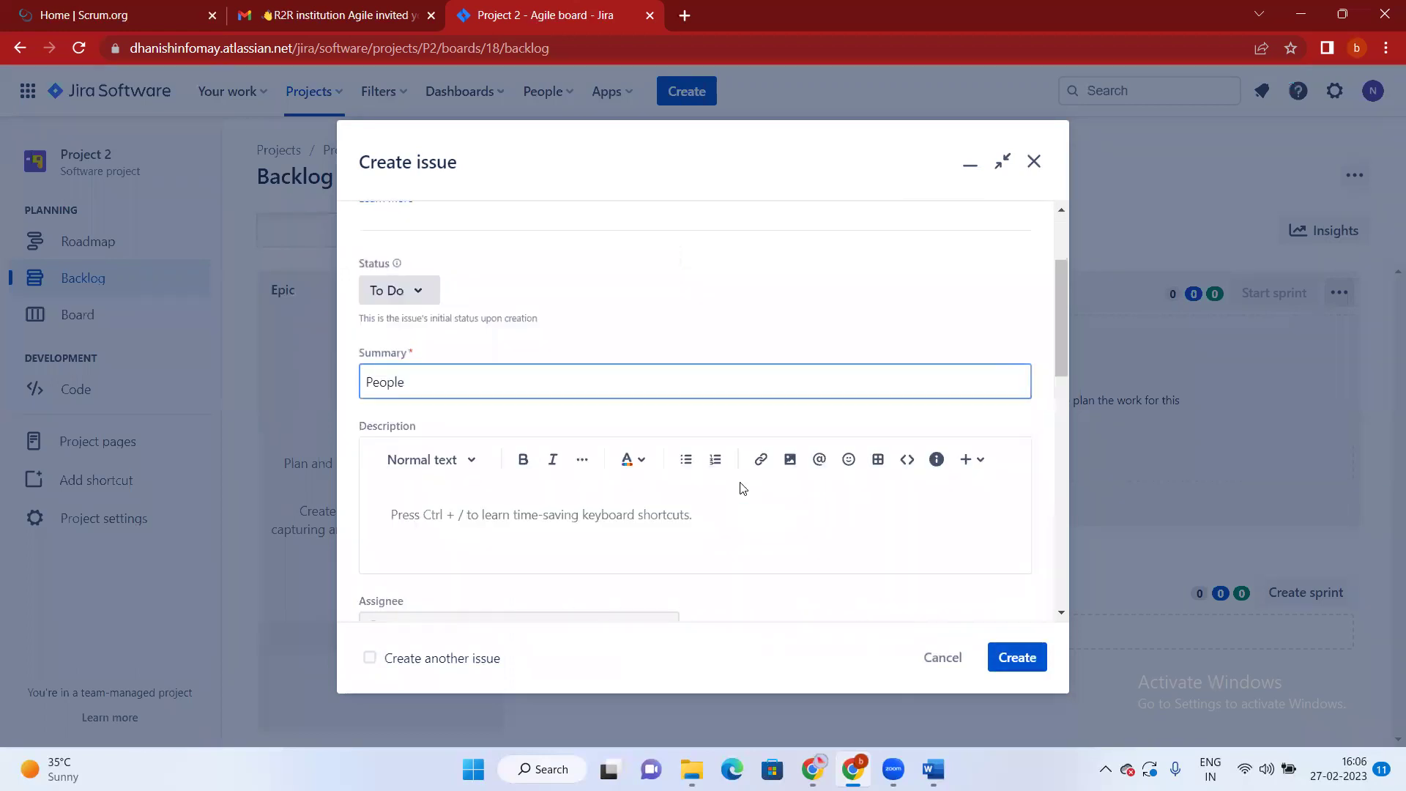
pyautogui.scroll(-1, 740, 483)
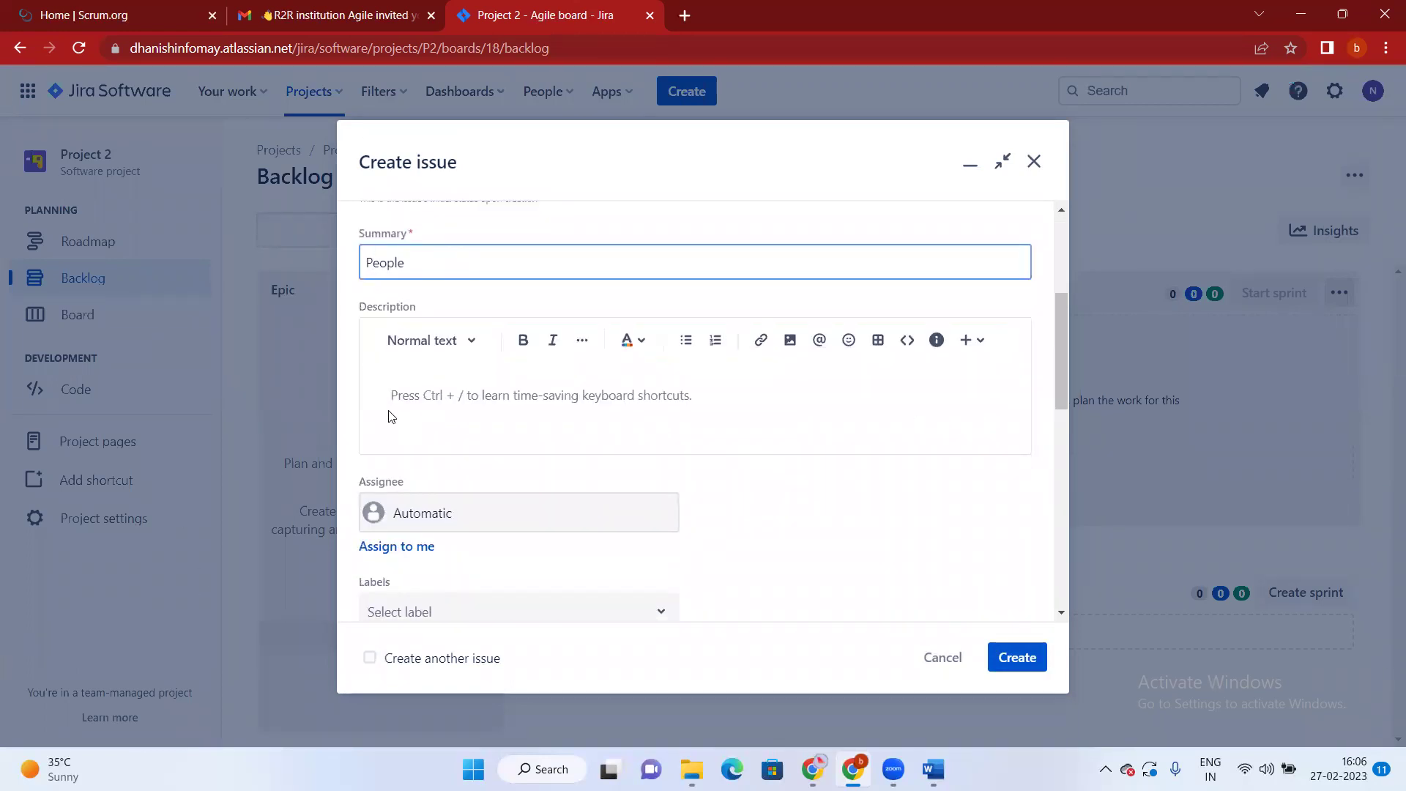
pyautogui.click(424, 291)
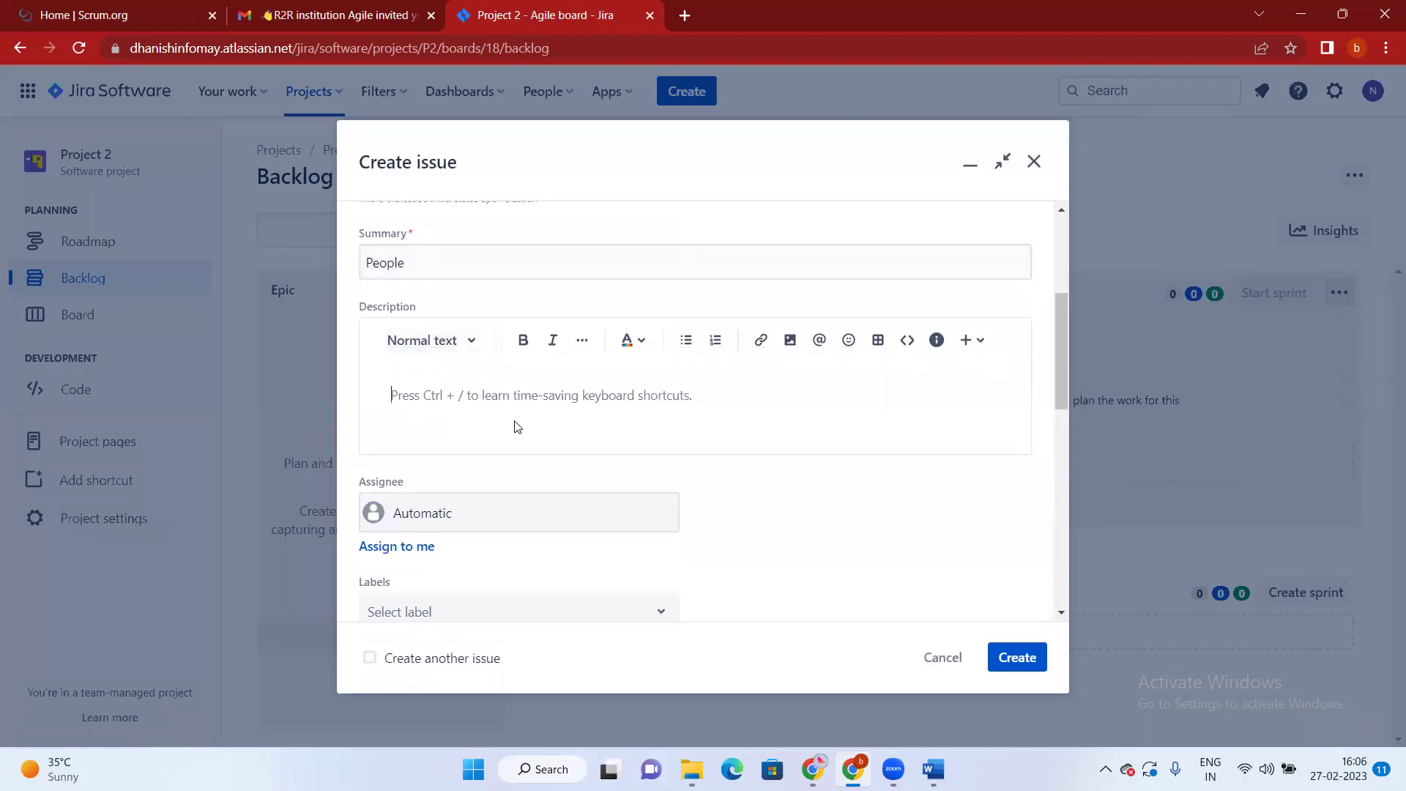
pyautogui.scroll(-1, 518, 431)
pyautogui.scroll(-1, 518, 435)
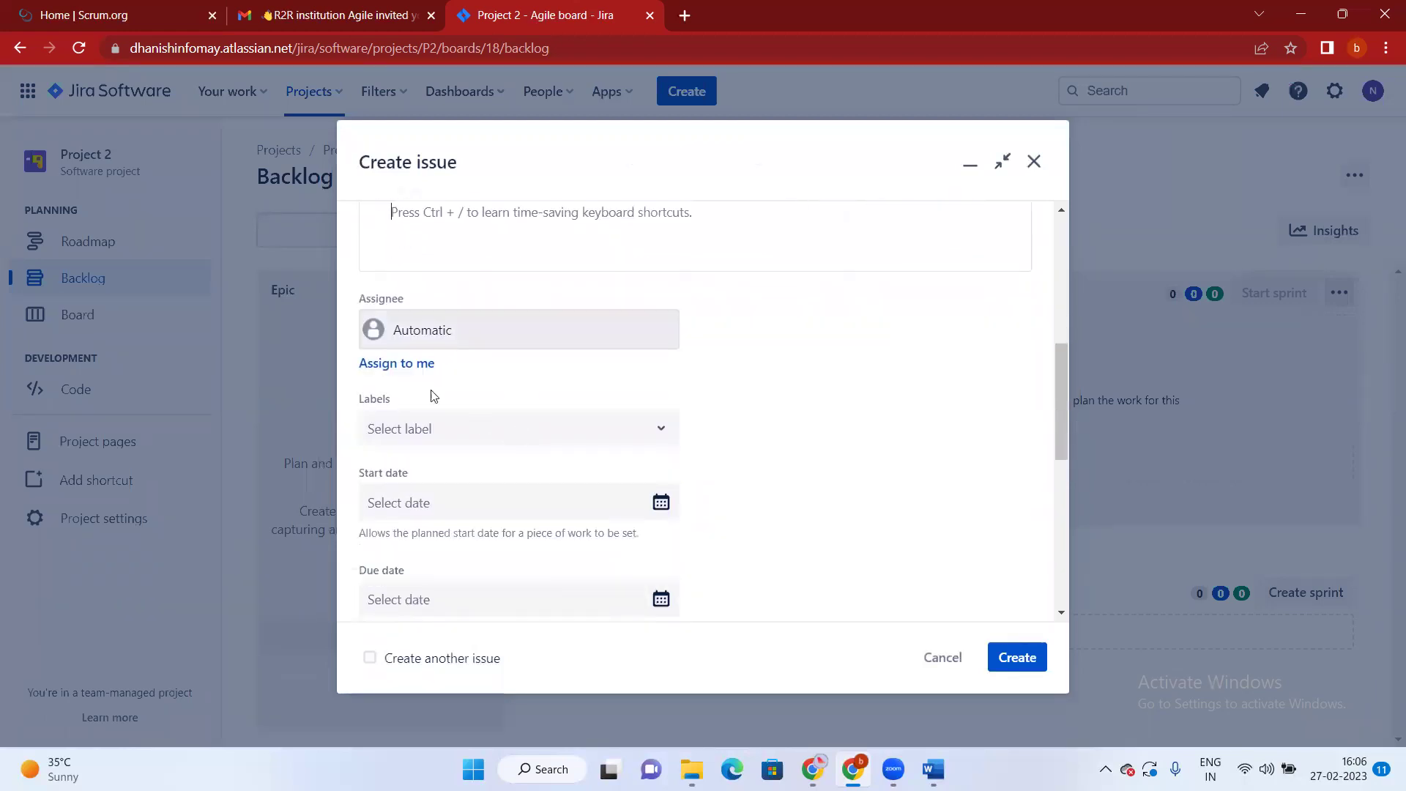
pyautogui.click(403, 364)
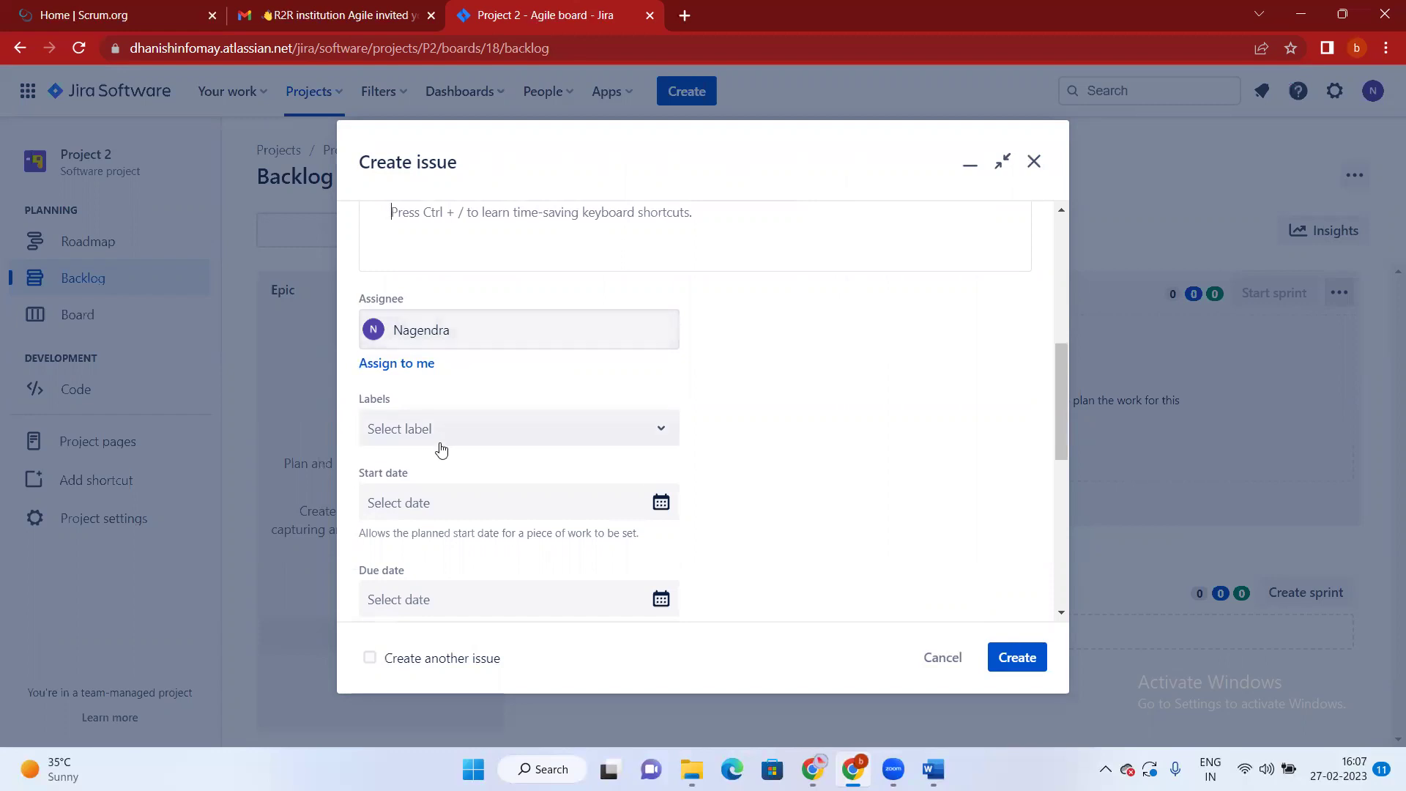
pyautogui.click(655, 435)
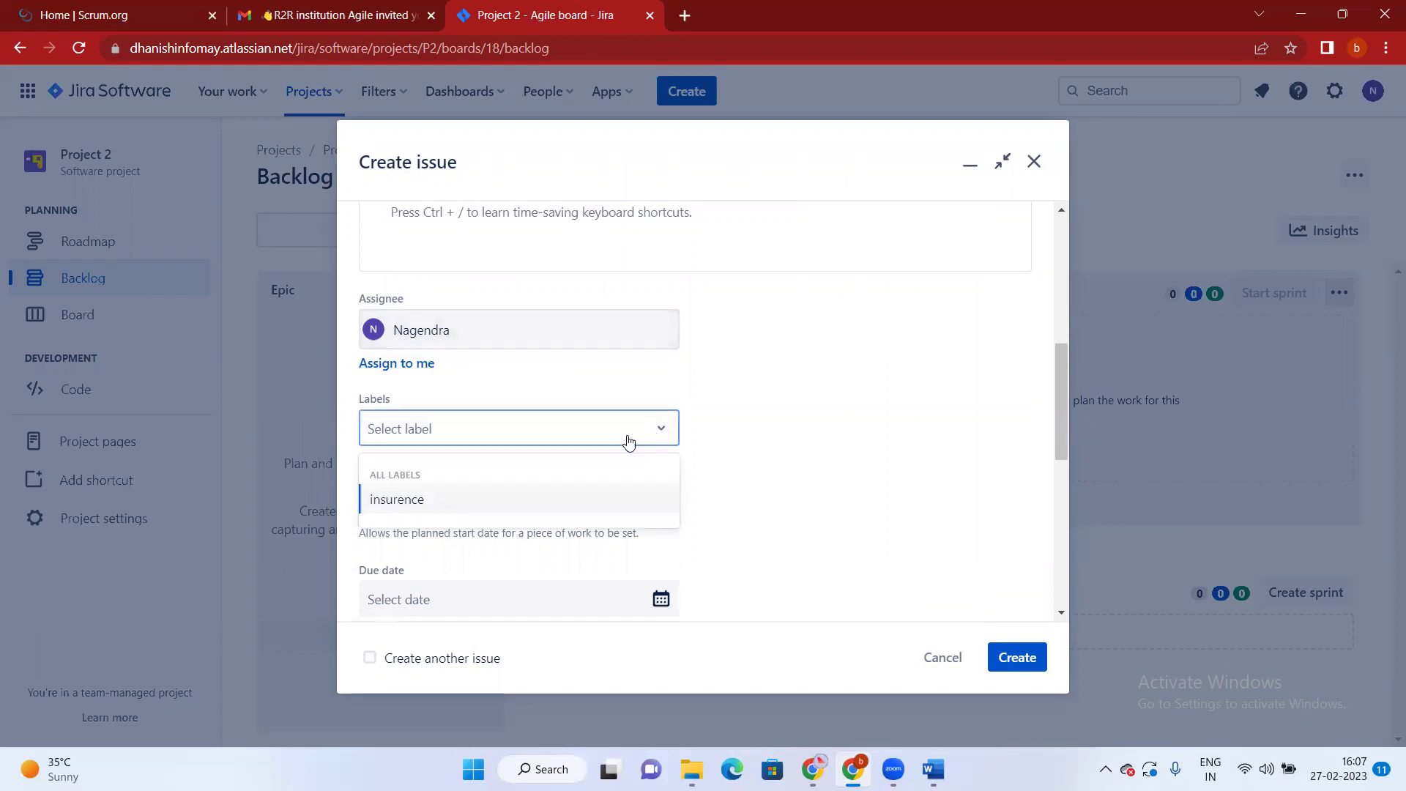
pyautogui.click(816, 418)
# Set the People epic's start date to 5/1/2023
pyautogui.scroll(-3, 579, 509)
pyautogui.click(660, 324)
pyautogui.click(620, 370)
pyautogui.click(620, 370)
pyautogui.click(619, 370)
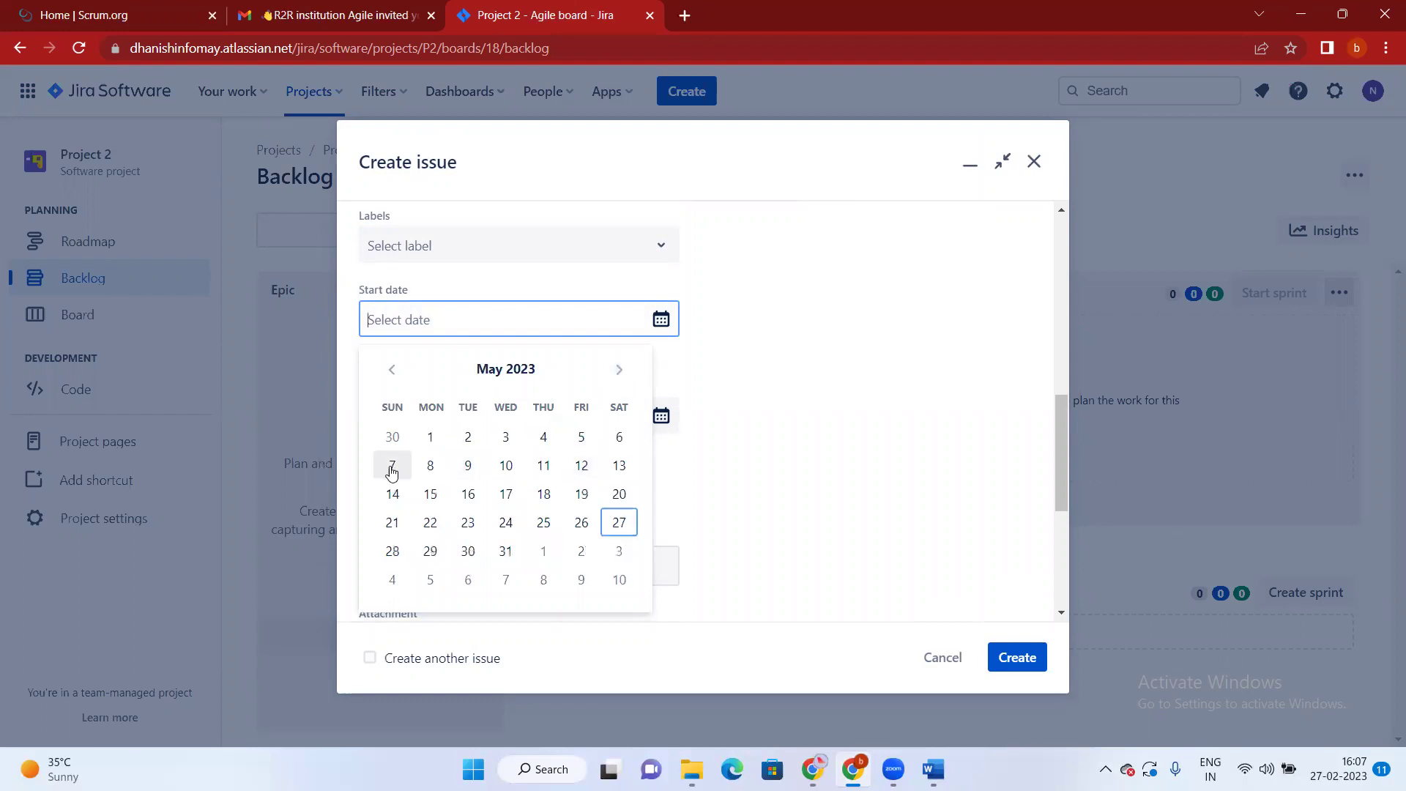
pyautogui.click(435, 440)
# Set the epic's due date to 6/30/2023 and create the People epic
pyautogui.click(663, 414)
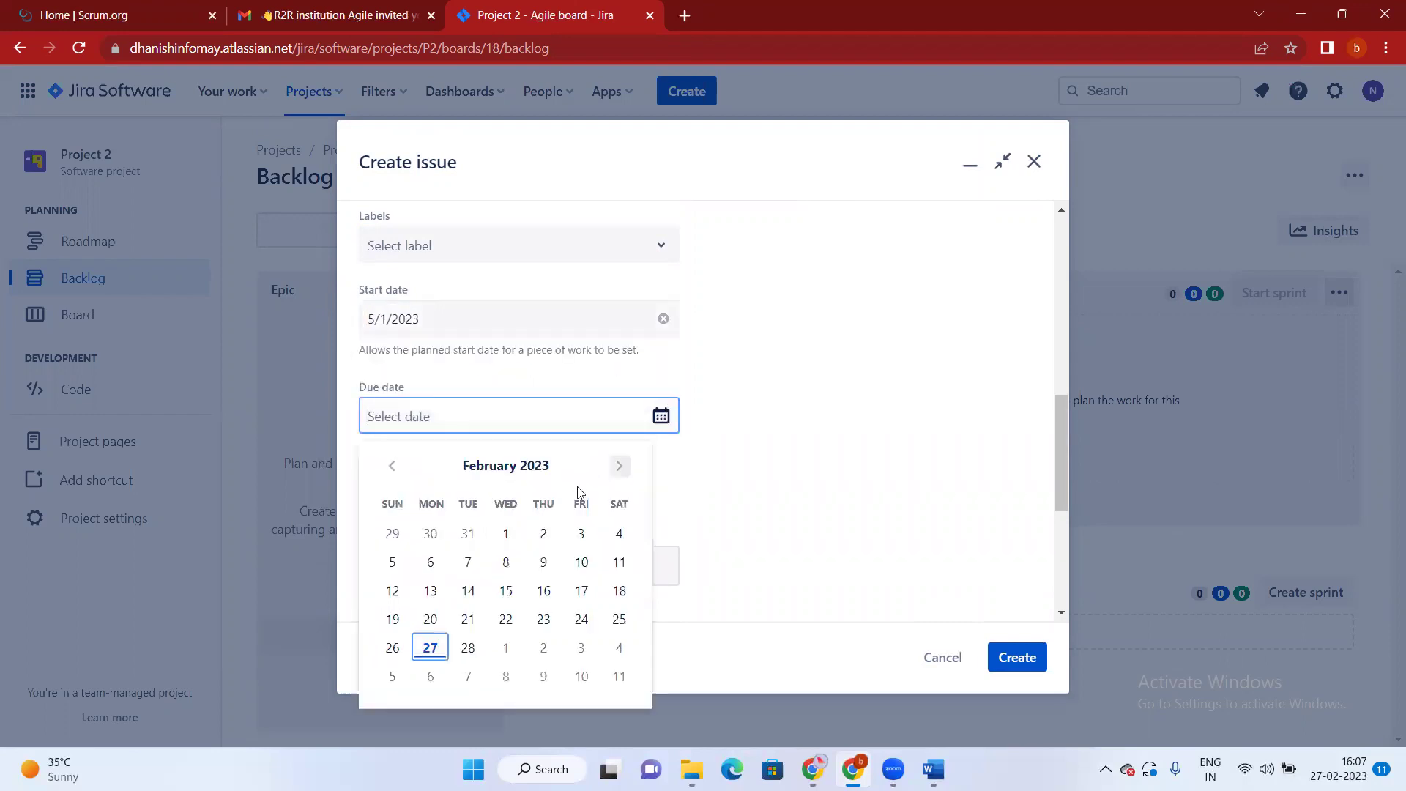
pyautogui.click(619, 469)
pyautogui.click(620, 469)
pyautogui.click(620, 468)
pyautogui.click(620, 467)
pyautogui.click(582, 649)
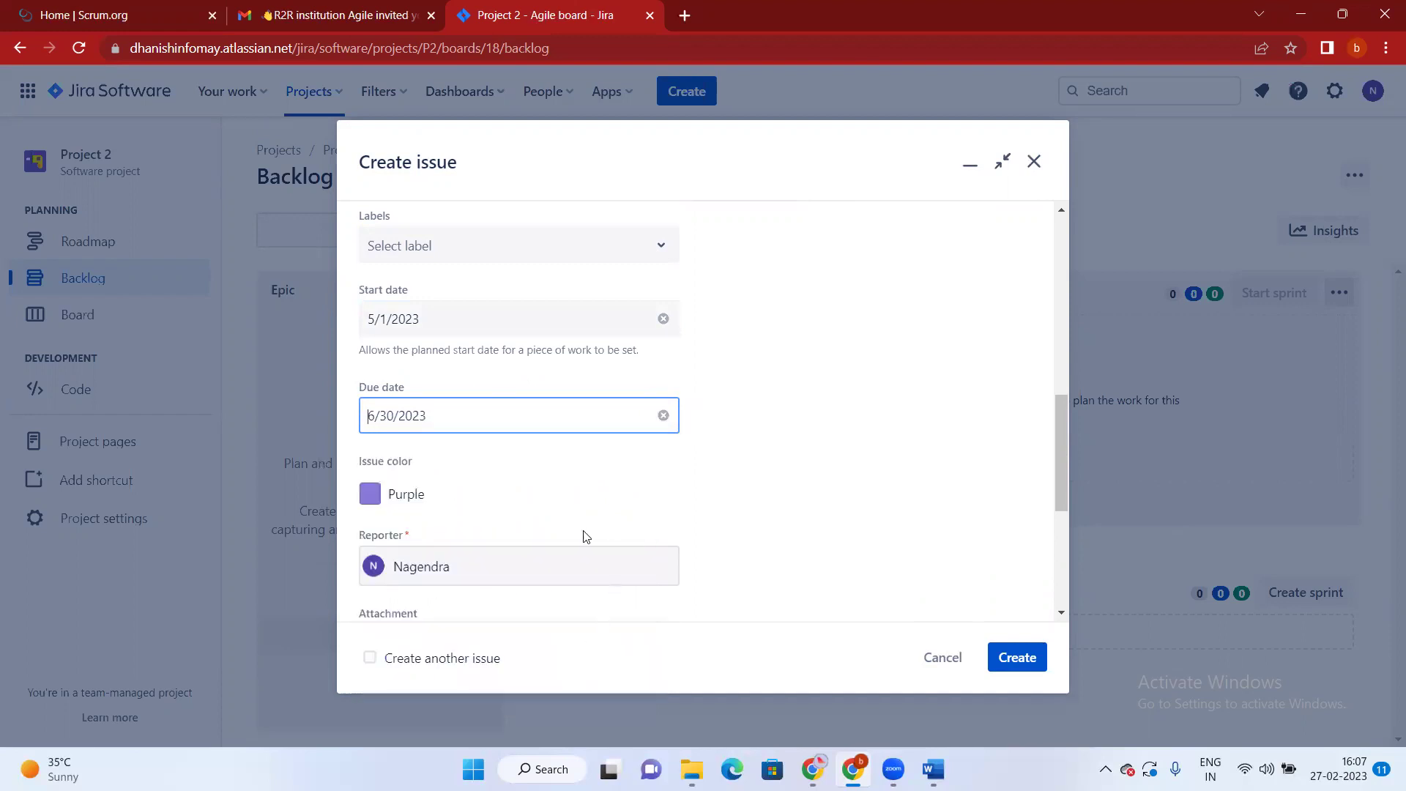
pyautogui.scroll(-5, 584, 533)
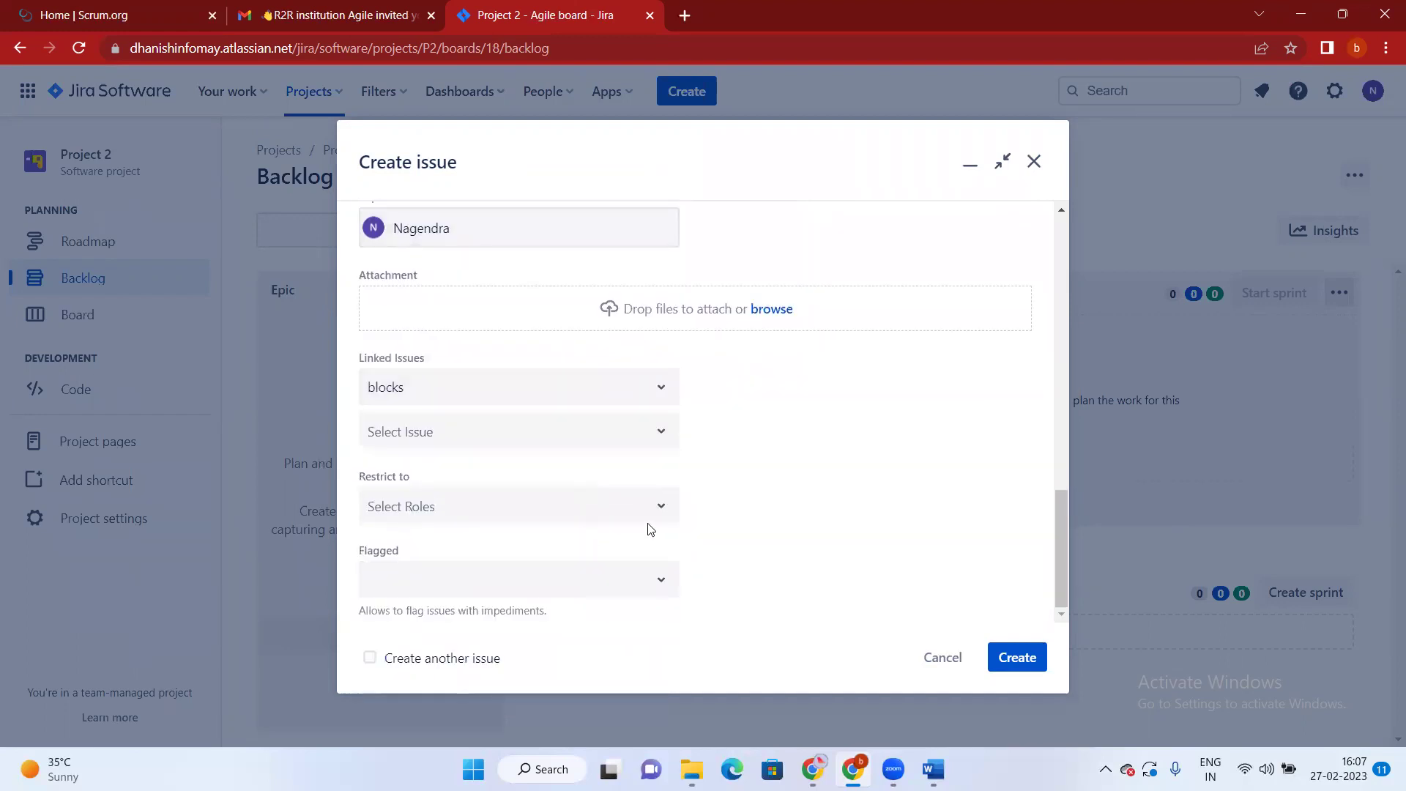
pyautogui.click(1006, 657)
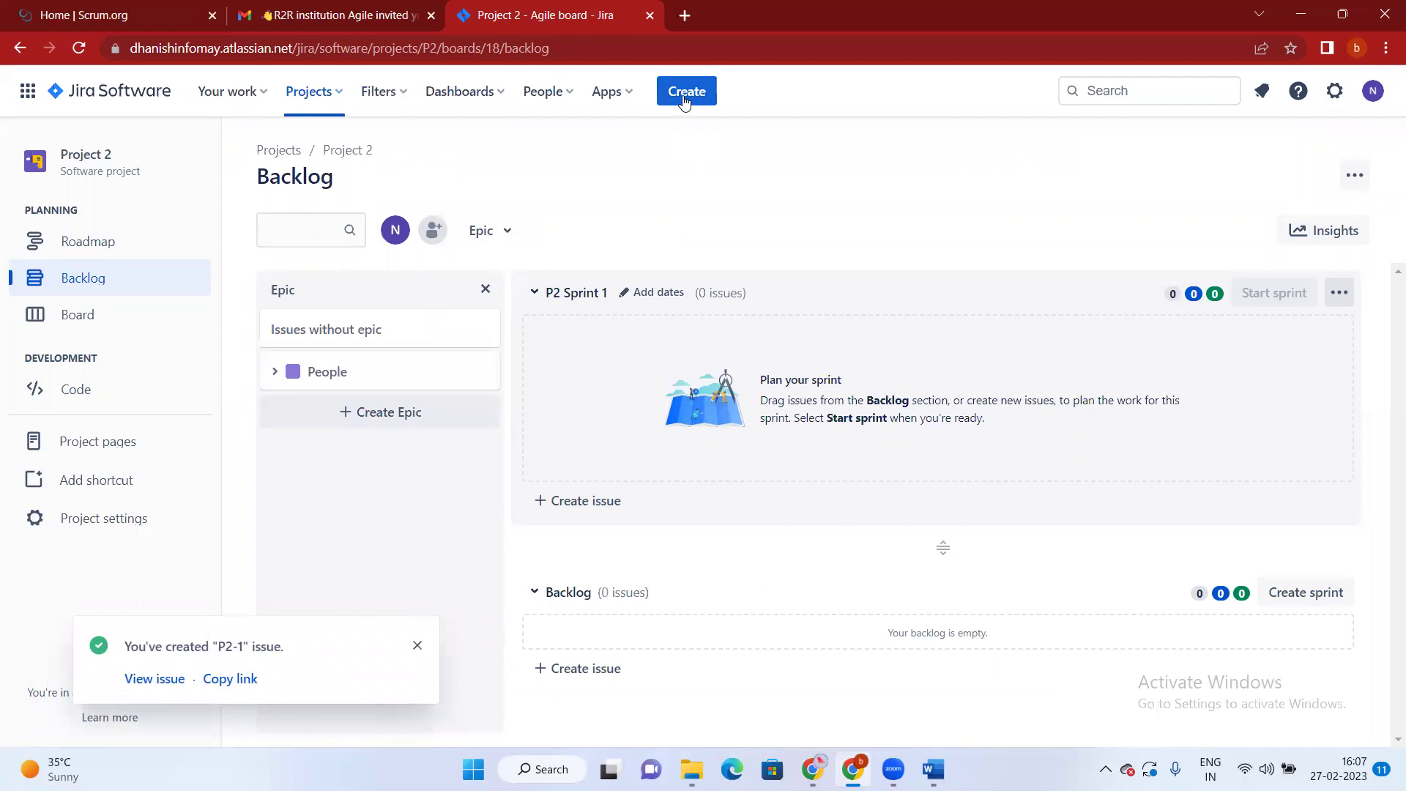
# Add a second epic named "Technology" to the backlog's Epic panel, copying the name from the Word document into Jira
pyautogui.click(360, 415)
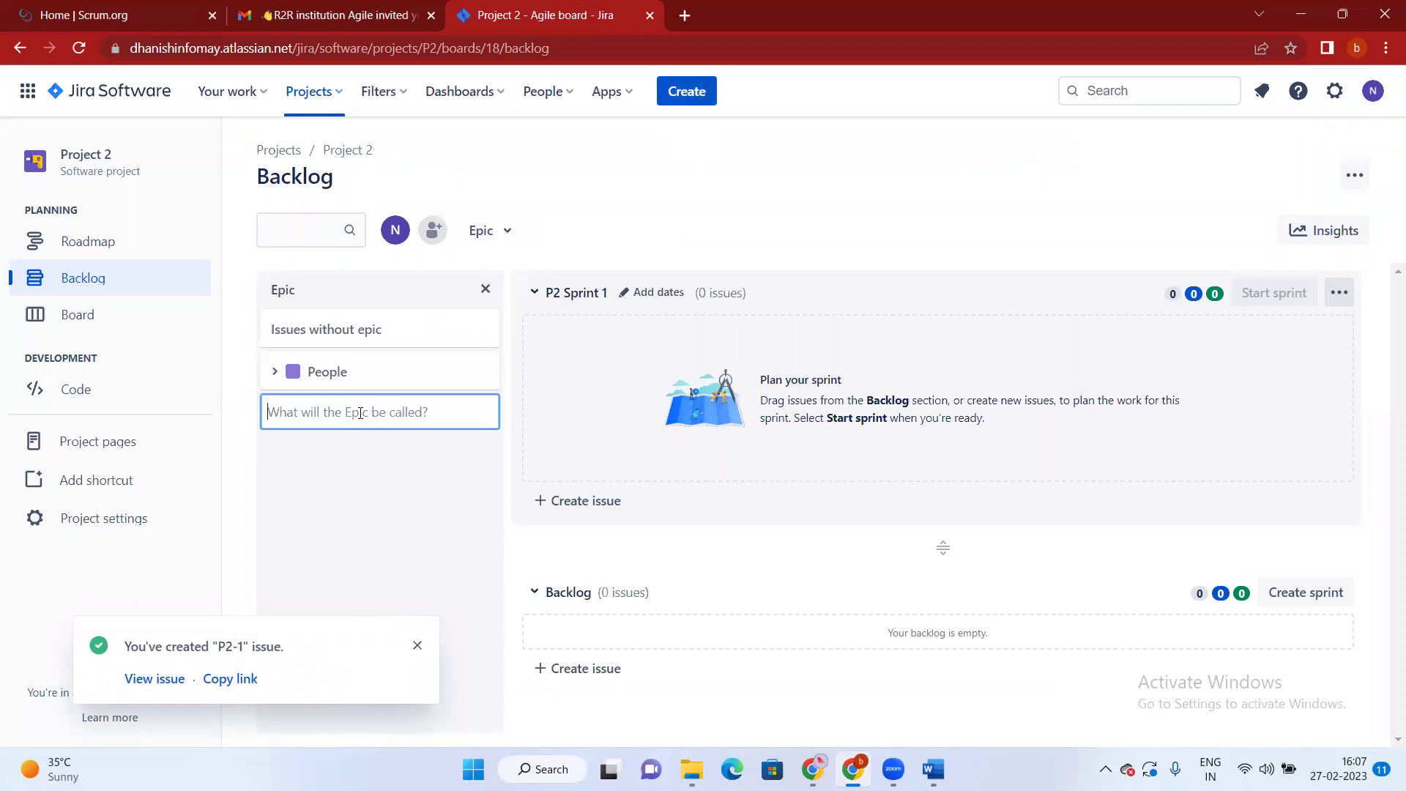
pyautogui.hotkey('alt', 'Tab')
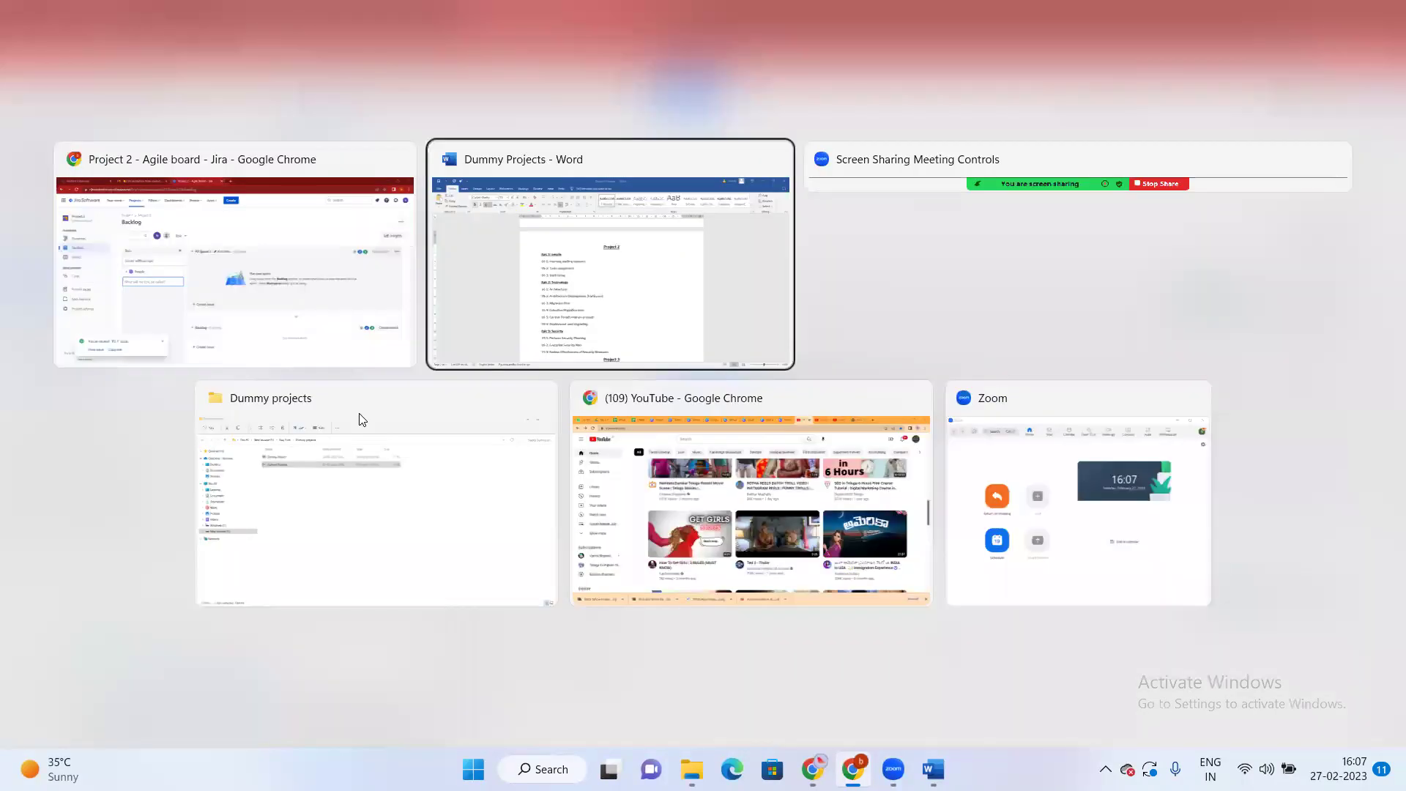
pyautogui.moveTo(469, 414); pyautogui.dragTo(535, 412)
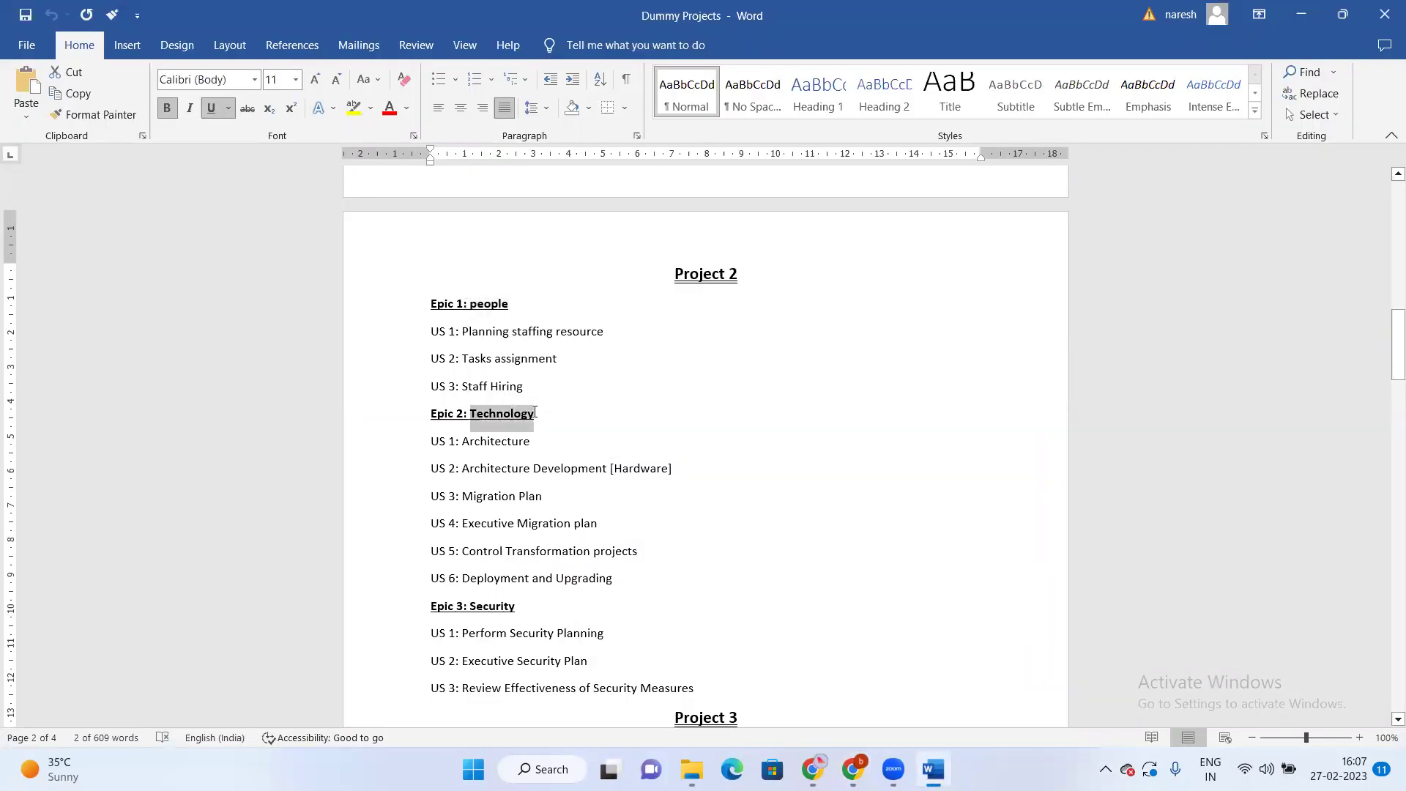
pyautogui.hotkey('ctrl', 'c')
pyautogui.hotkey('alt', 'Tab')
pyautogui.hotkey('ctrl', 'v')
pyautogui.press('Return')
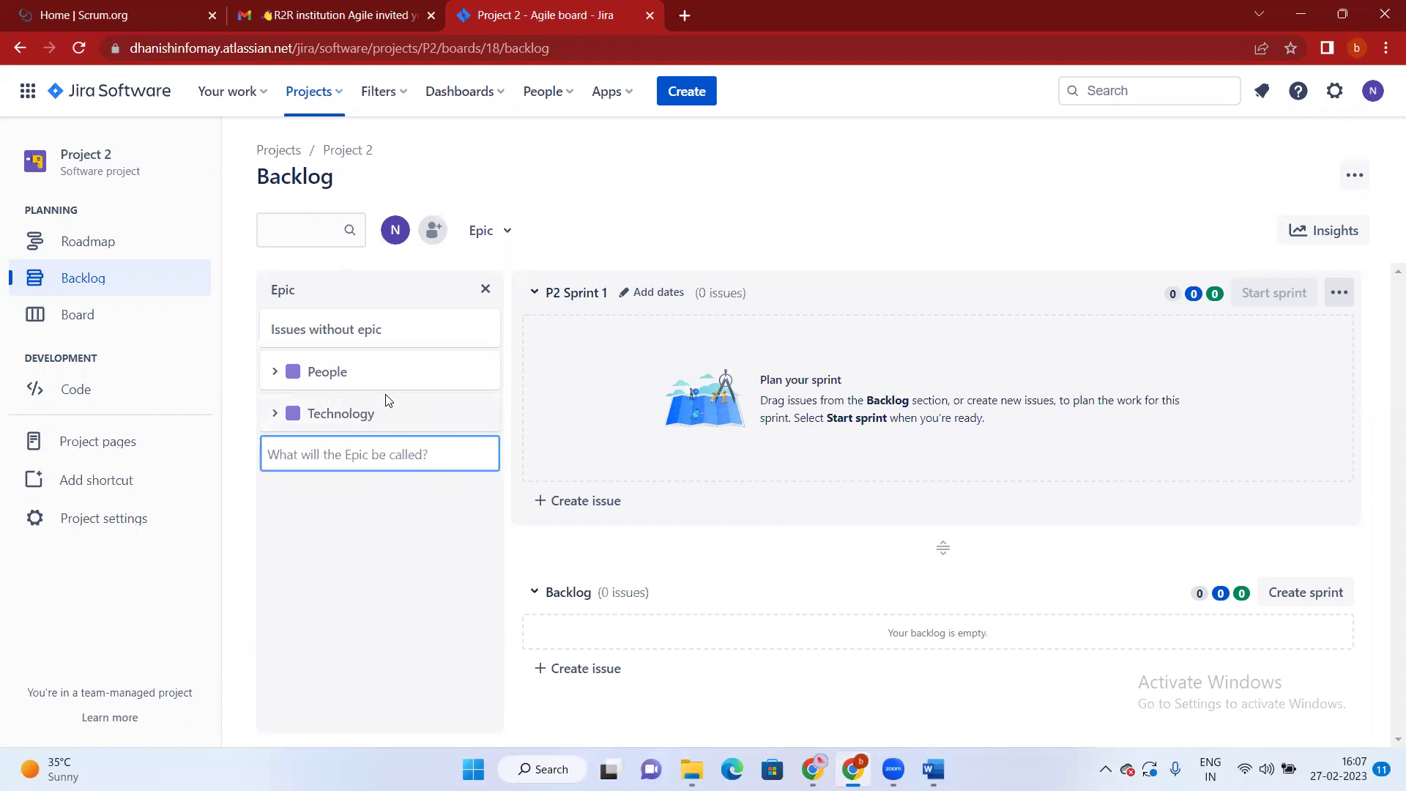
# Copy "Security" from Epic 3 in the Word document and add it as the third epic in Jira's Epic panel
pyautogui.hotkey('alt', 'Tab')
pyautogui.doubleClick(517, 519)
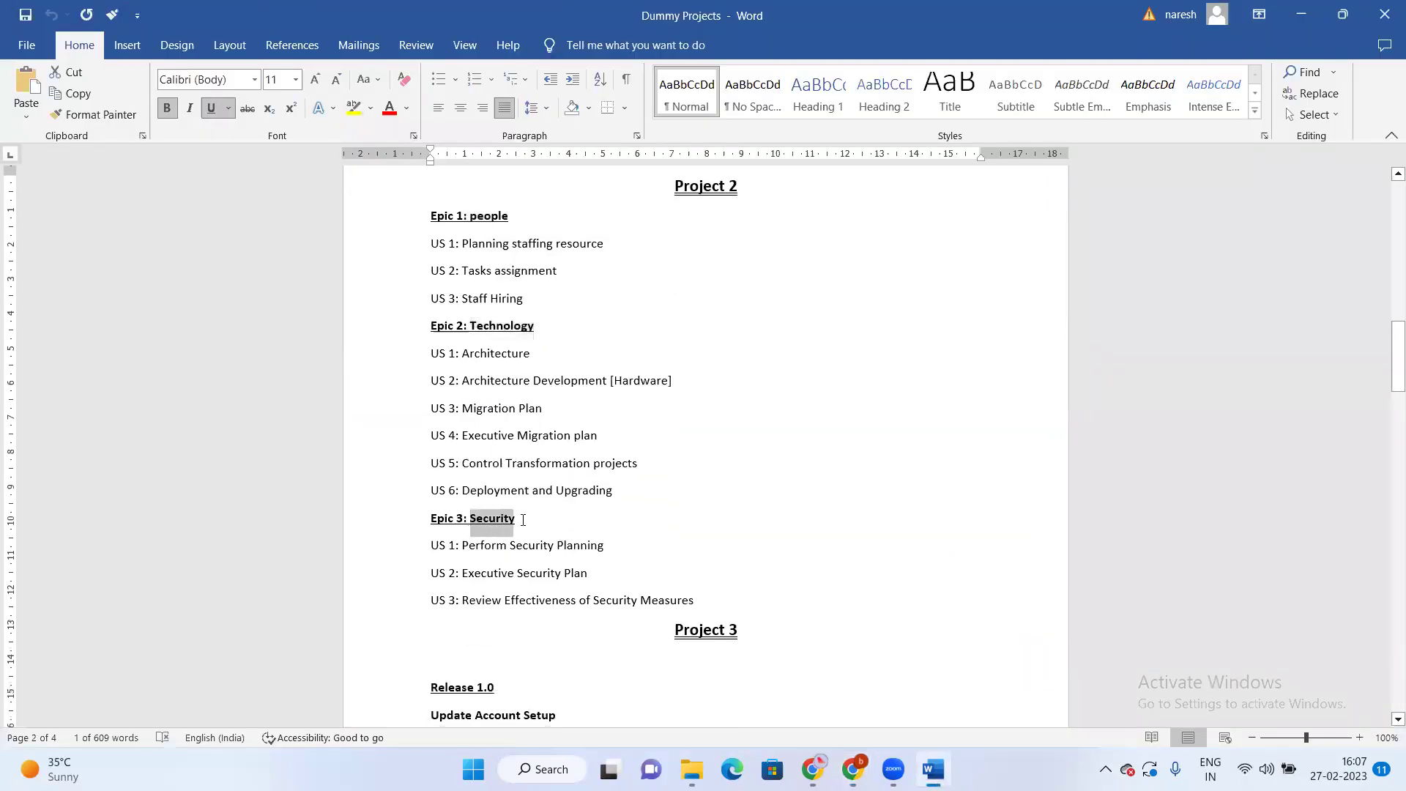
pyautogui.hotkey('ctrl', 'c')
pyautogui.hotkey('alt', 'Tab')
pyautogui.hotkey('ctrl', 'v')
pyautogui.press('Return')
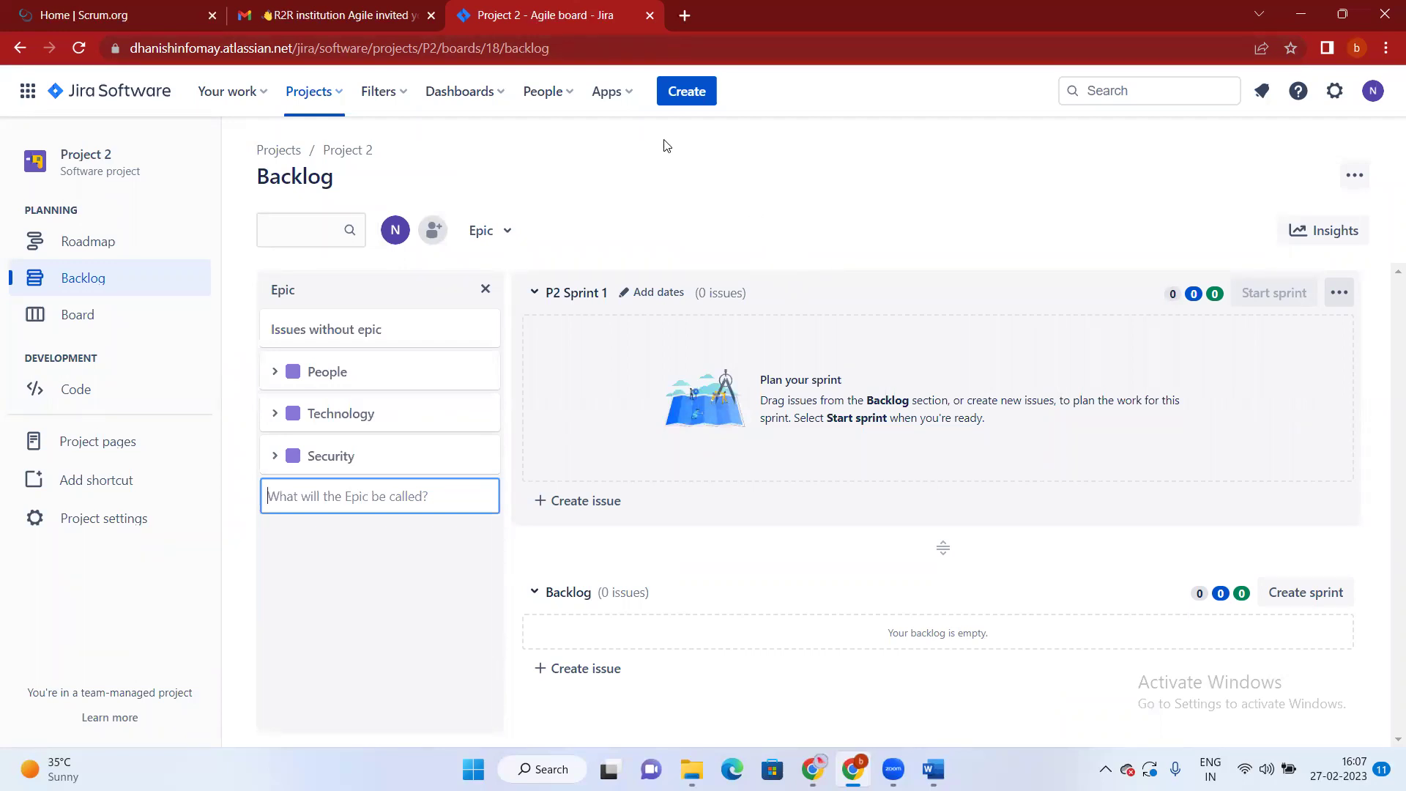
pyautogui.click(683, 102)
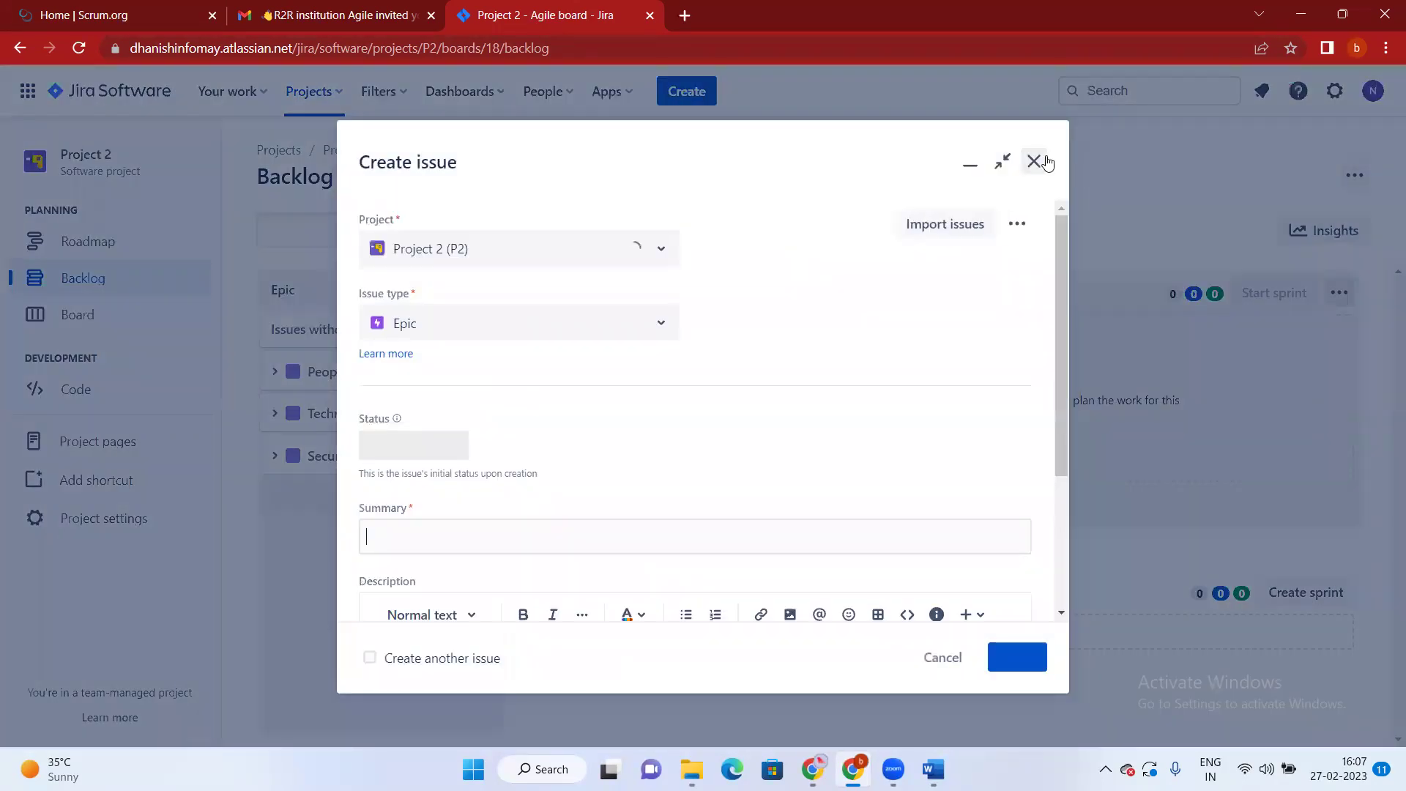
pyautogui.click(1045, 161)
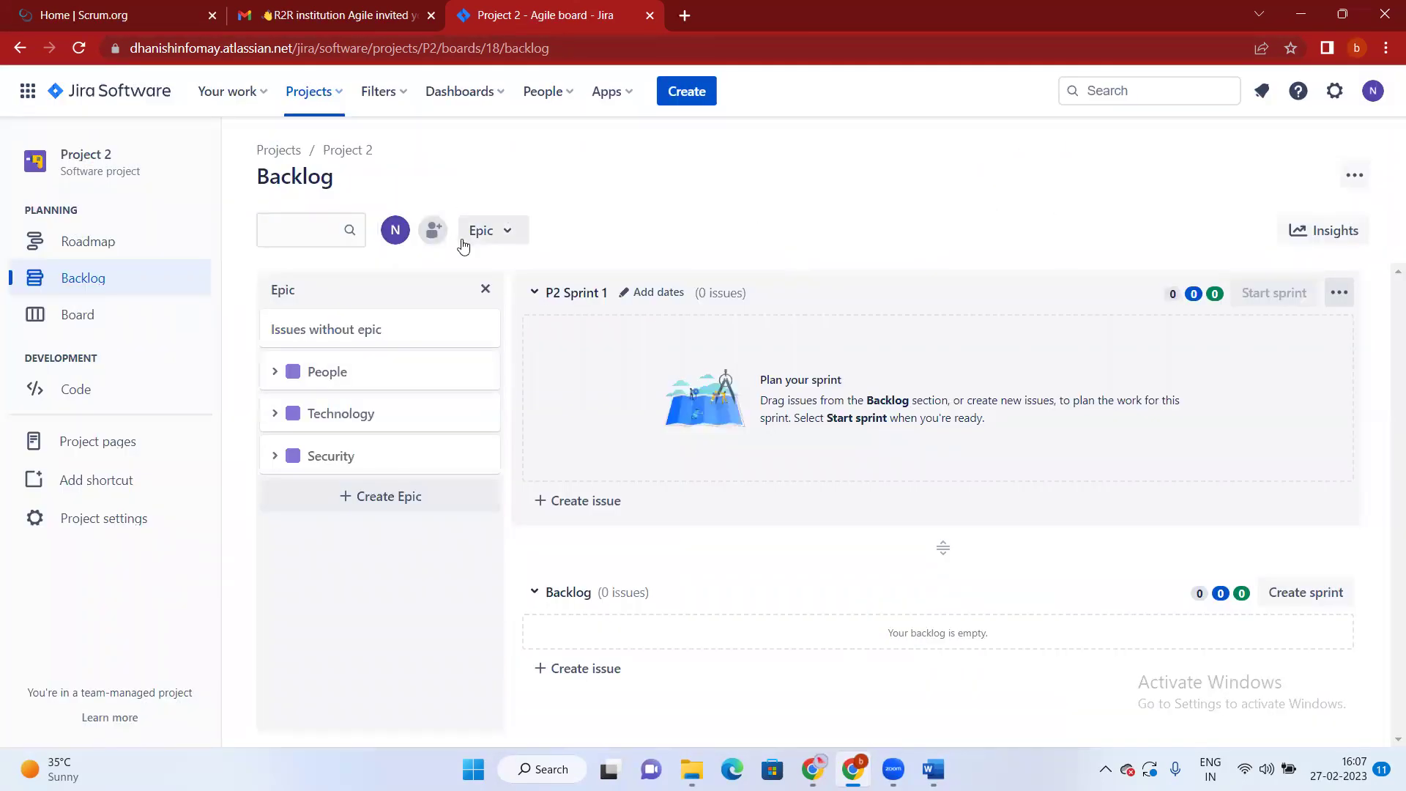